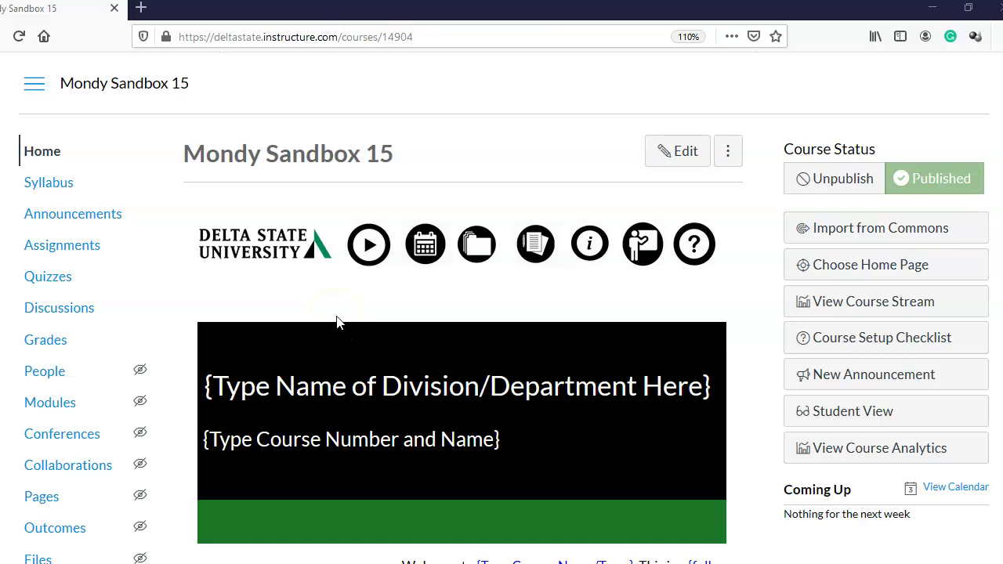
Step: Open the course's Import Content page from its settings and choose Copy a Canvas Course as the content type
{"action": "scroll", "coordinate": [337, 321], "scroll_direction": "down", "scroll_amount": 5}
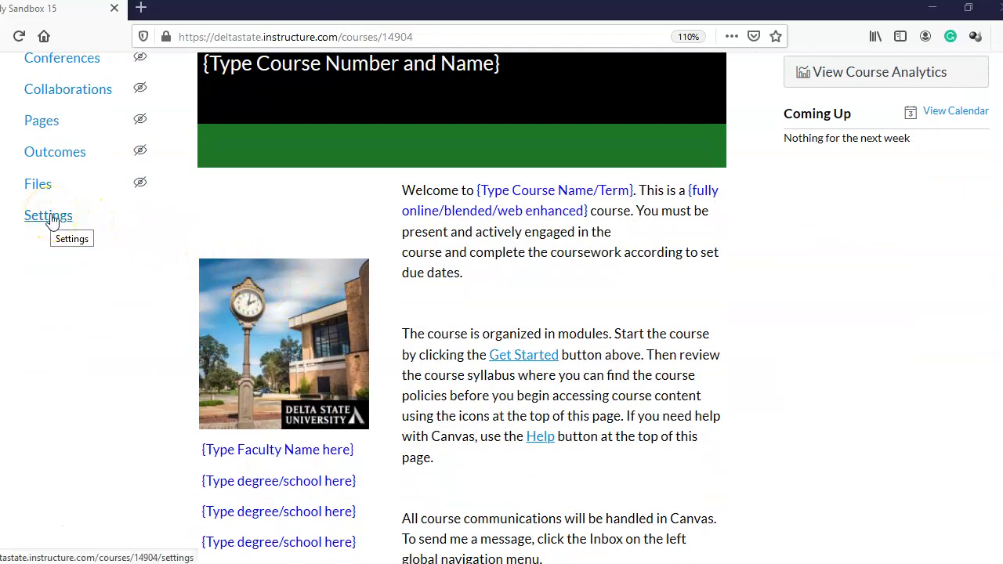
{"action": "left_click", "coordinate": [51, 222]}
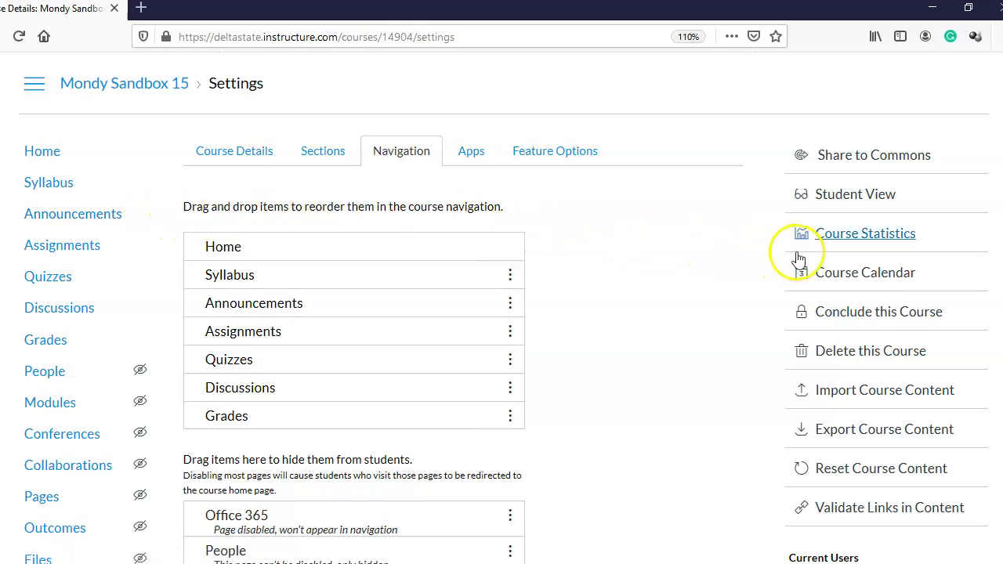
{"action": "left_click", "coordinate": [862, 397]}
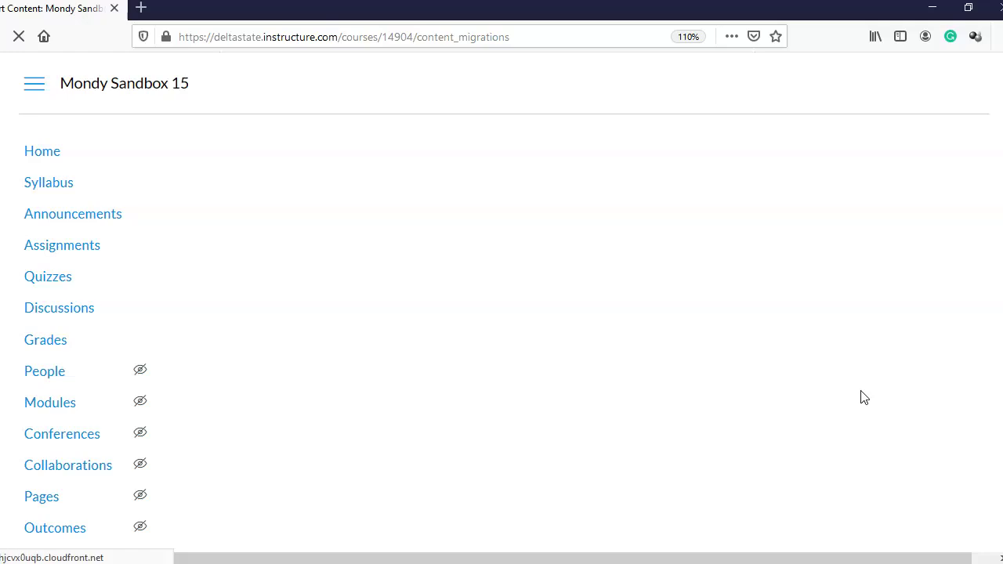
{"action": "left_click", "coordinate": [847, 373]}
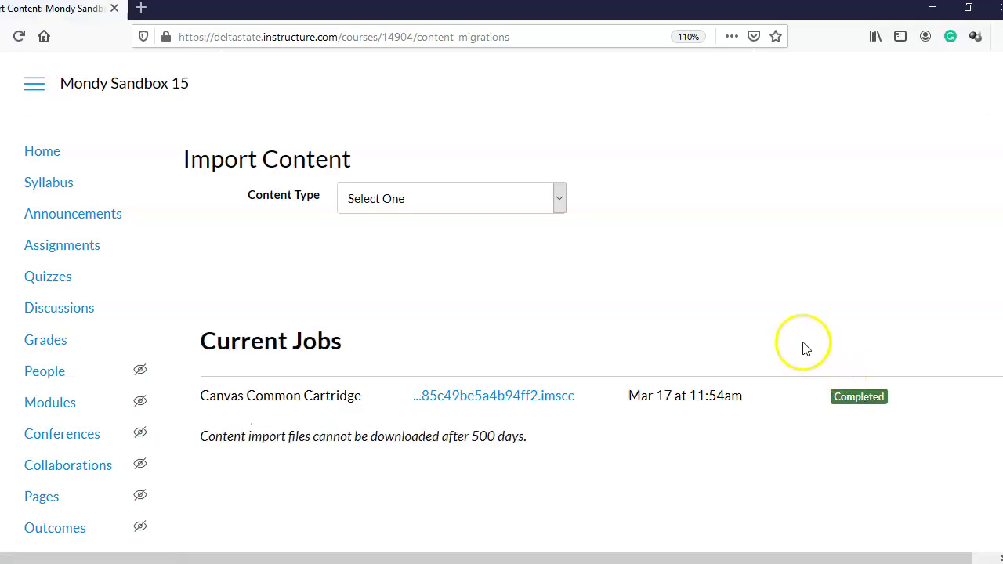
{"action": "left_click", "coordinate": [559, 205]}
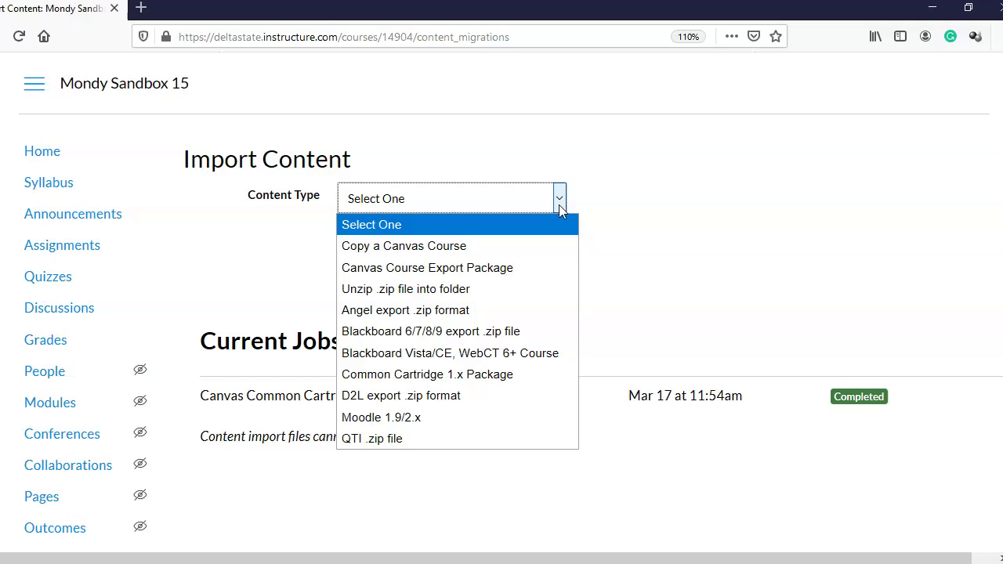
{"action": "left_click", "coordinate": [388, 248]}
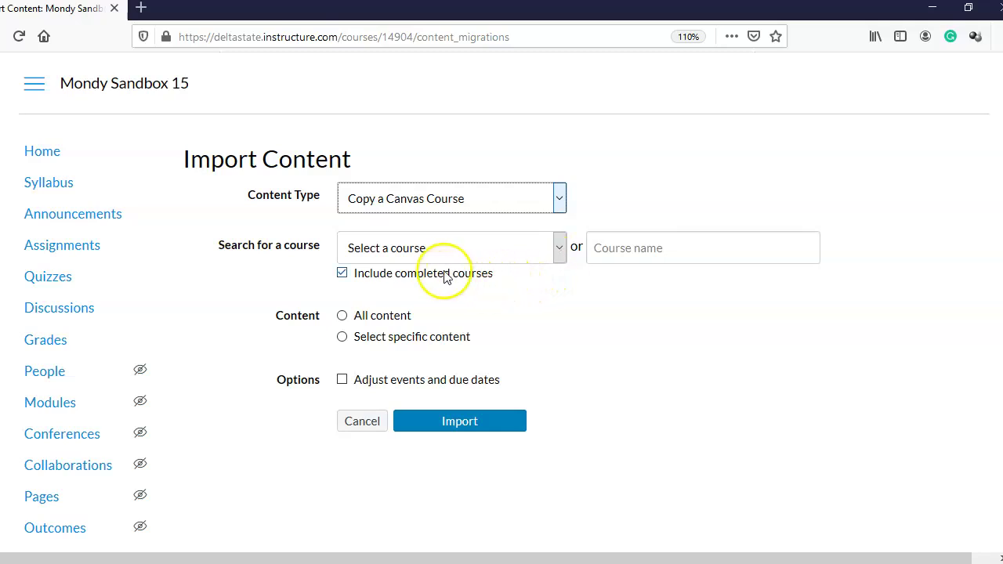
Step: Compare the list of available source courses with completed courses excluded and included, leaving Include completed courses enabled
{"action": "left_click", "coordinate": [342, 277]}
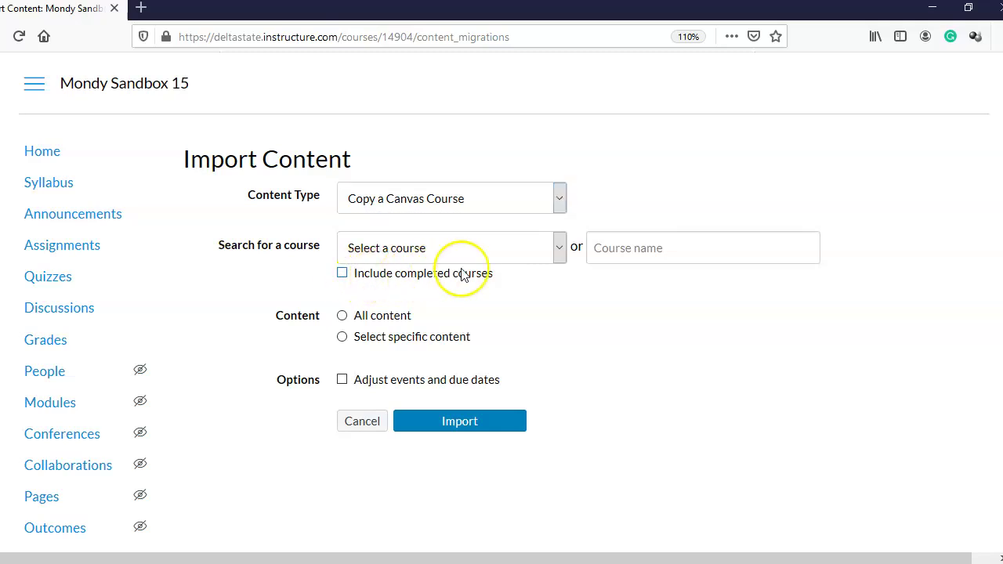
{"action": "left_click", "coordinate": [558, 251]}
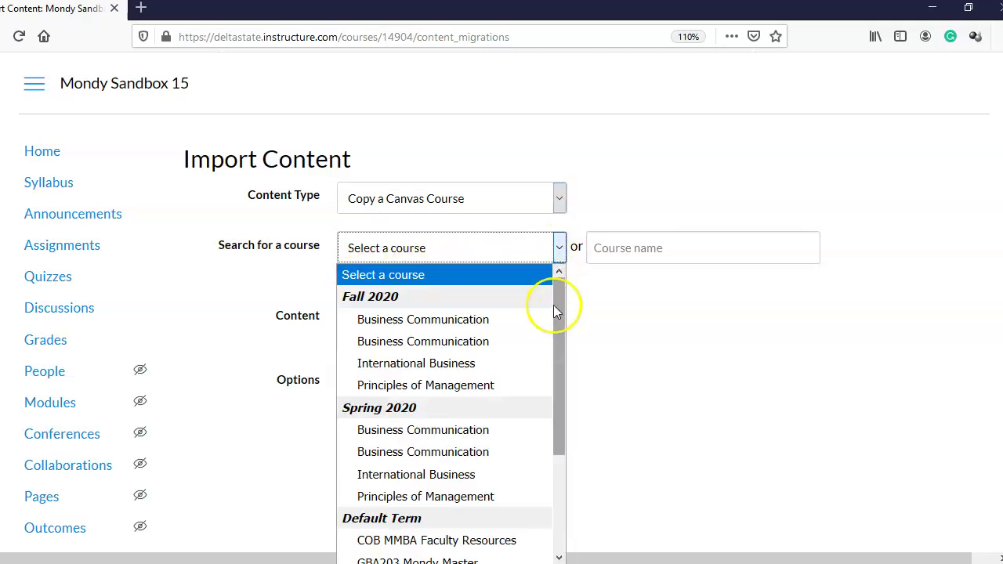
{"action": "scroll", "coordinate": [551, 319], "scroll_direction": "down", "scroll_amount": 1}
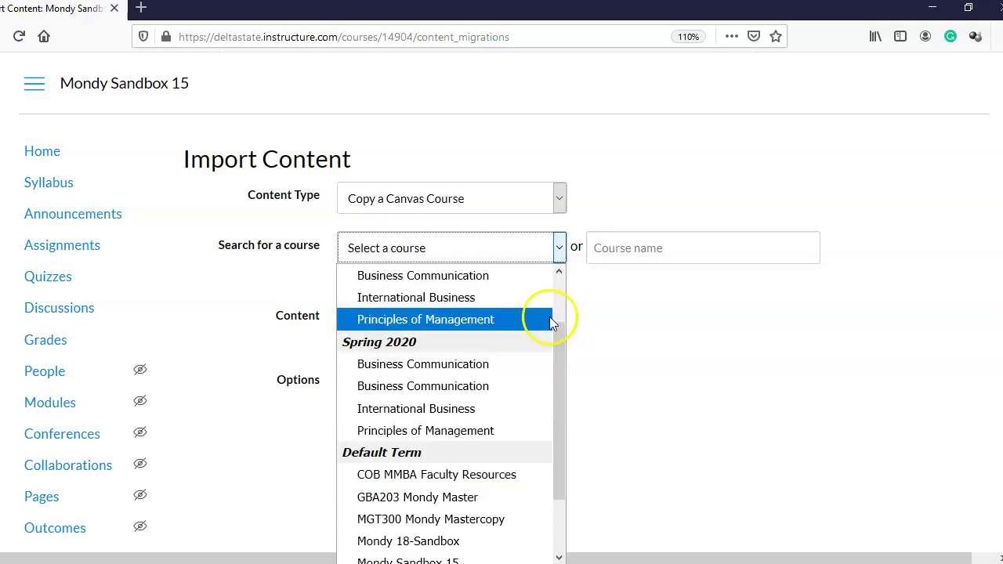
{"action": "left_click_drag", "start_coordinate": [560, 400], "coordinate": [560, 304]}
{"action": "left_click", "coordinate": [560, 247]}
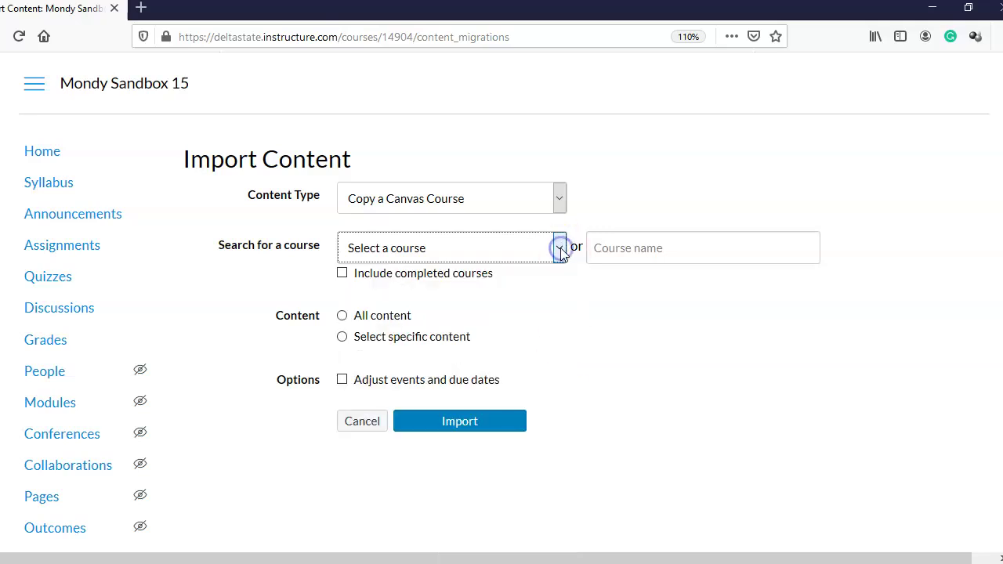
{"action": "left_click", "coordinate": [342, 275]}
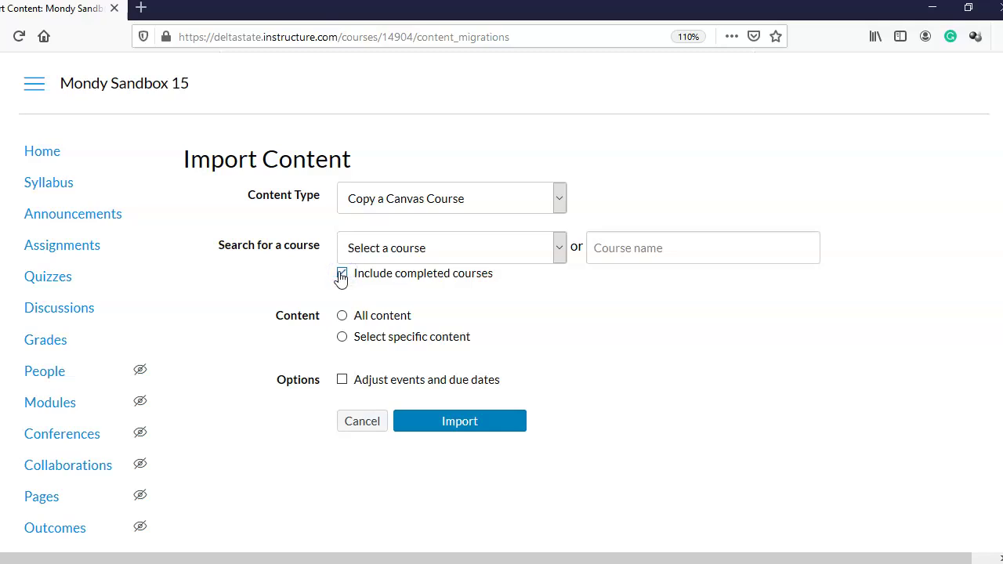
{"action": "left_click", "coordinate": [562, 250]}
{"action": "left_click_drag", "start_coordinate": [562, 282], "coordinate": [575, 528]}
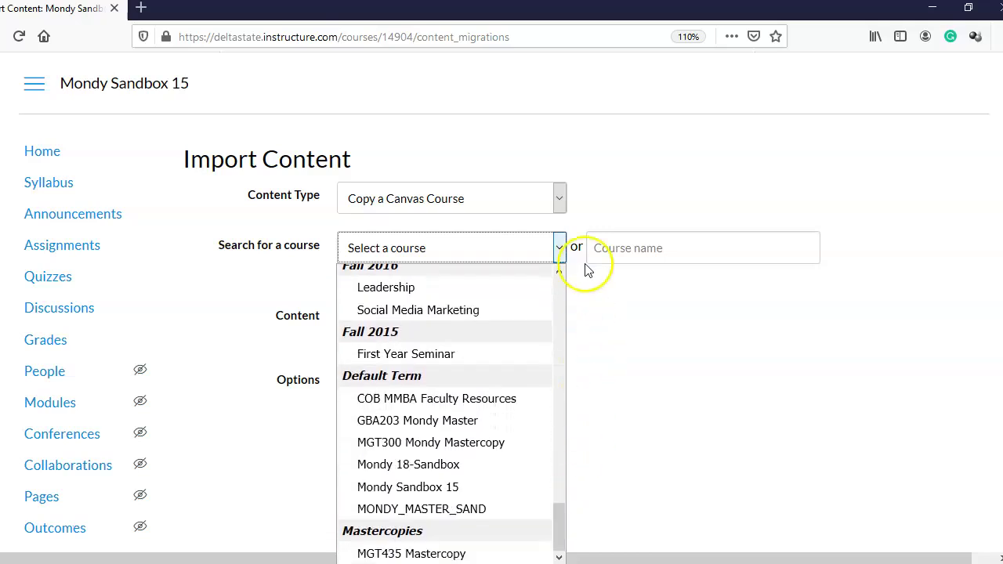
{"action": "left_click", "coordinate": [560, 248]}
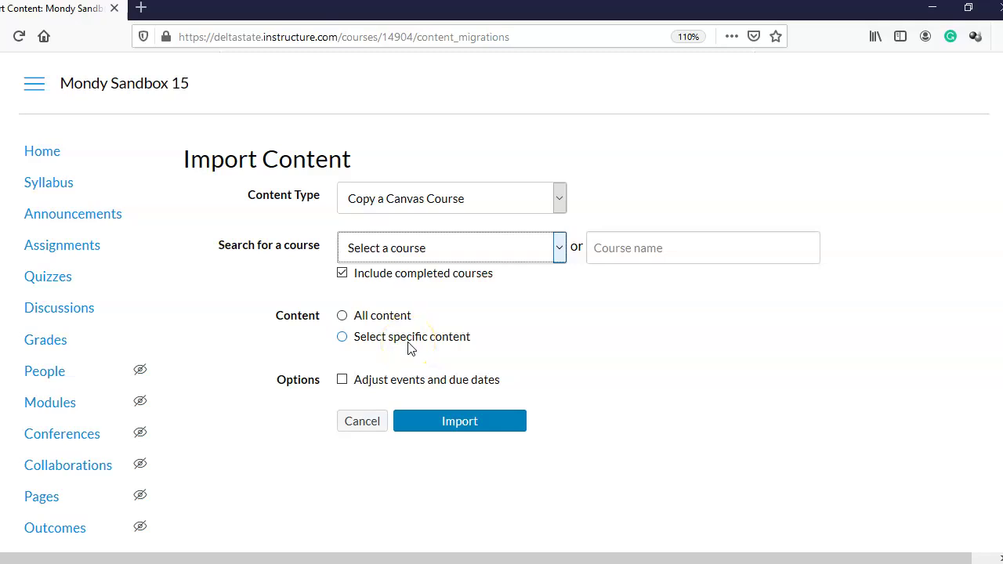
Step: Choose to import specific content only and enable adjusting events and due dates
{"action": "left_click", "coordinate": [341, 344]}
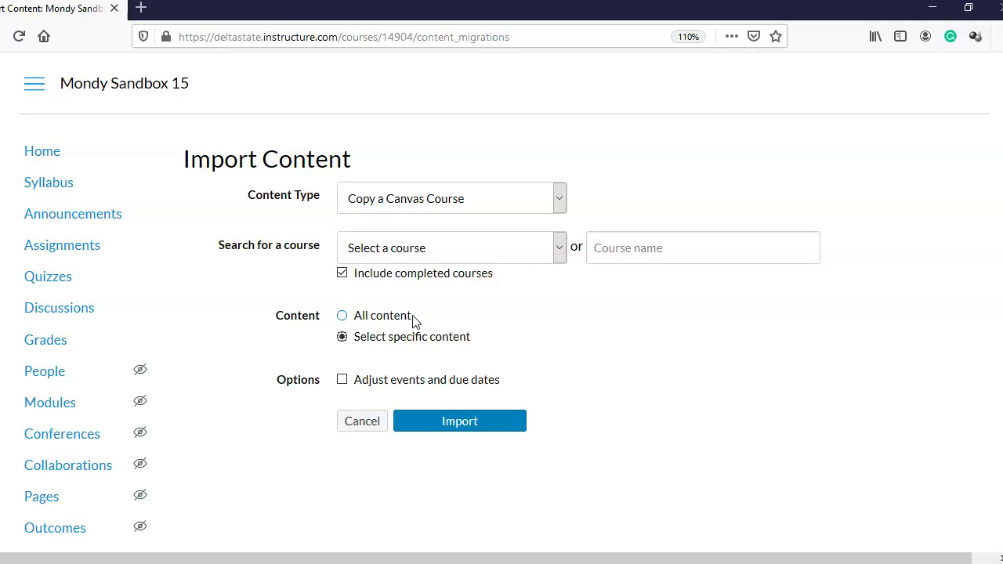
{"action": "left_click", "coordinate": [406, 340]}
{"action": "left_click", "coordinate": [342, 380]}
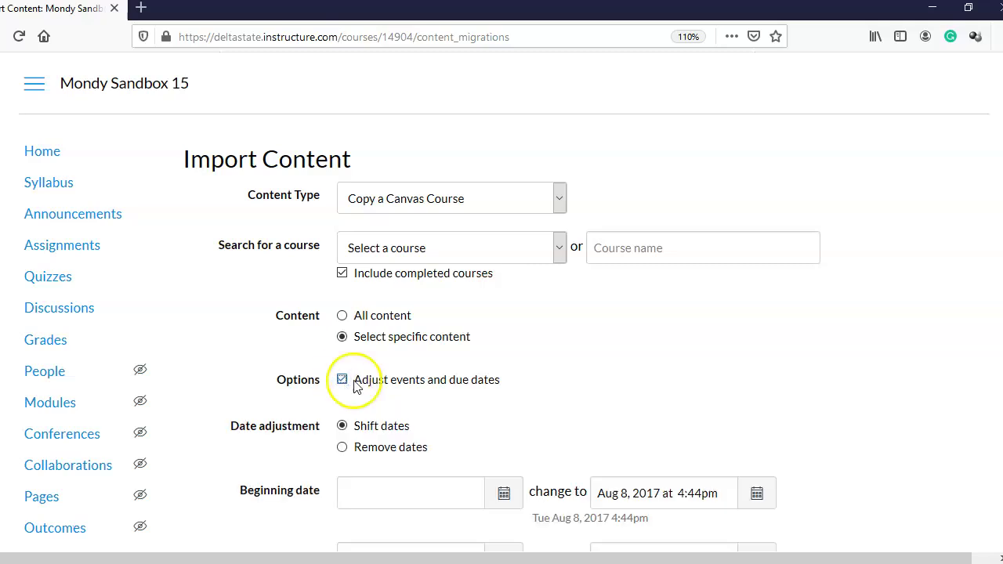
{"action": "scroll", "coordinate": [501, 314], "scroll_direction": "down", "scroll_amount": 3}
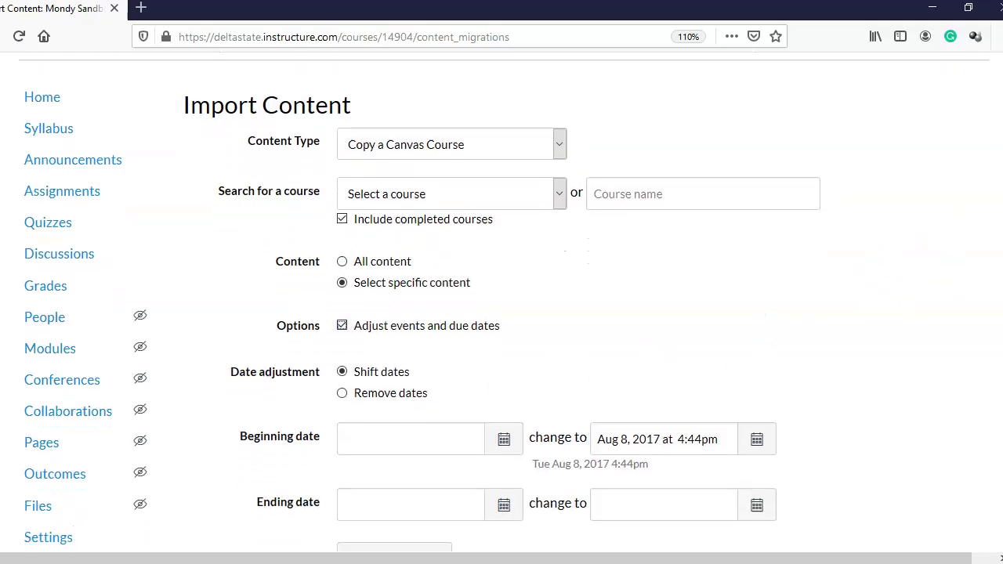
{"action": "scroll", "coordinate": [502, 313], "scroll_direction": "down", "scroll_amount": 2}
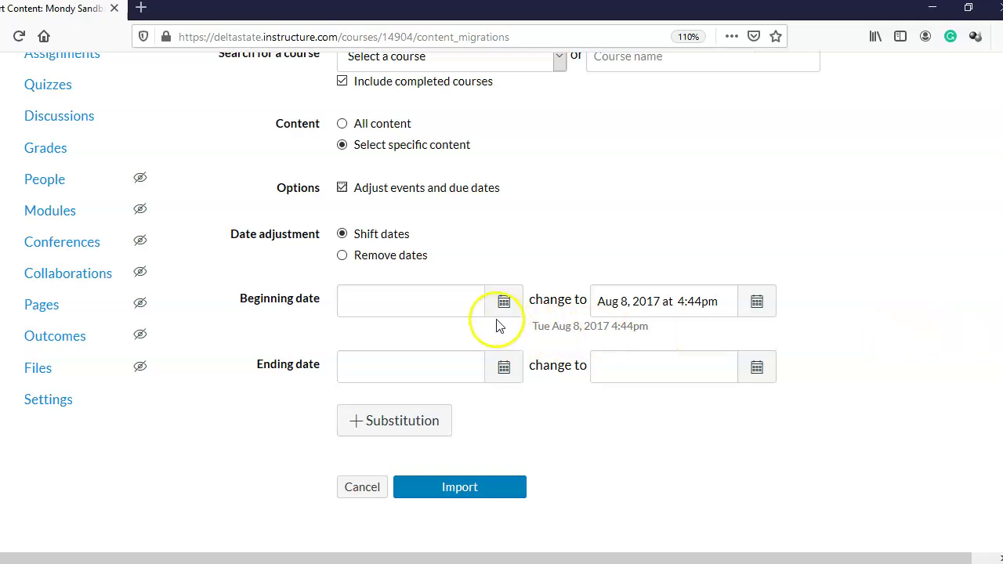
Step: Try the Remove dates adjustment and return to Shift dates
{"action": "left_click", "coordinate": [341, 259]}
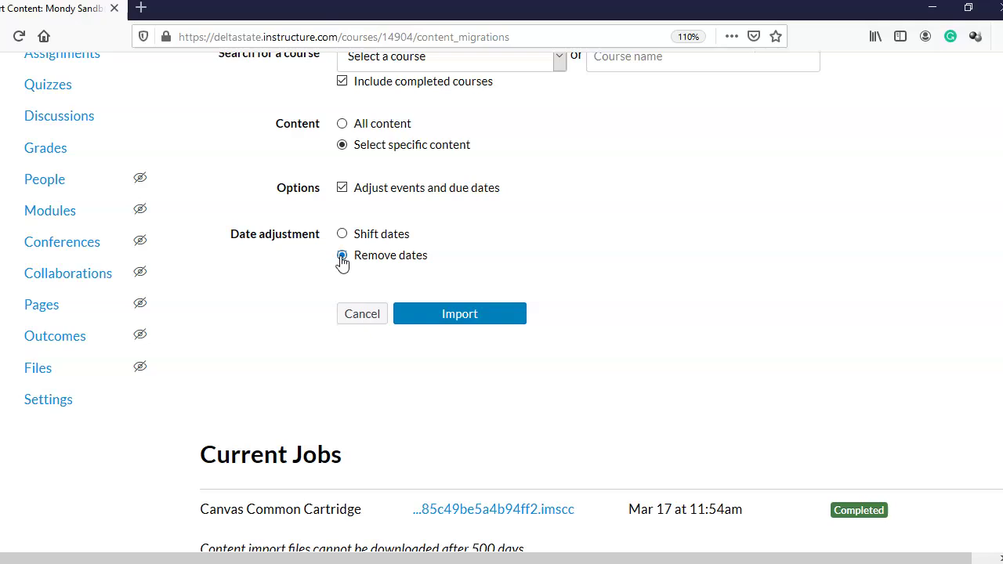
{"action": "left_click", "coordinate": [341, 235]}
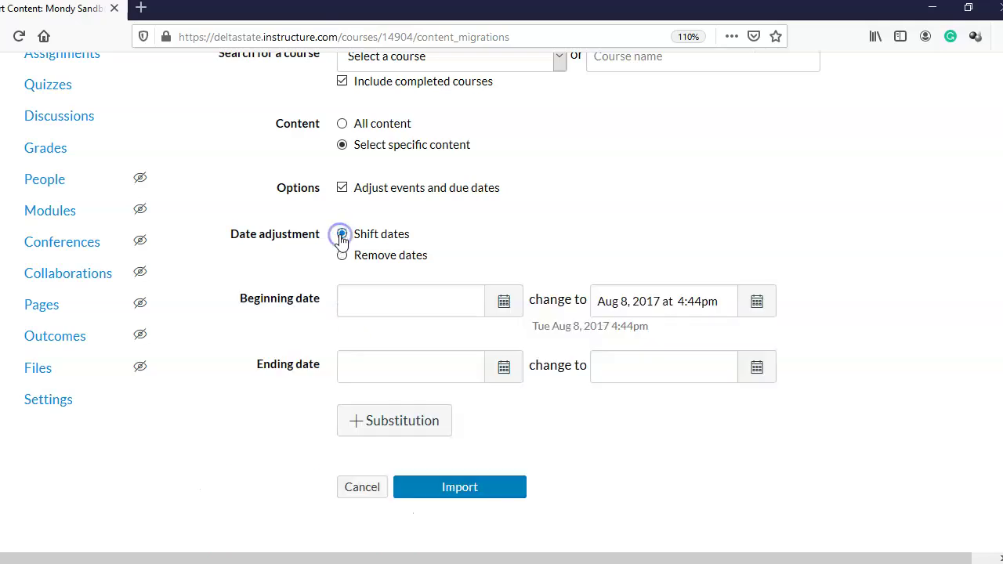
{"action": "left_click", "coordinate": [37, 528]}
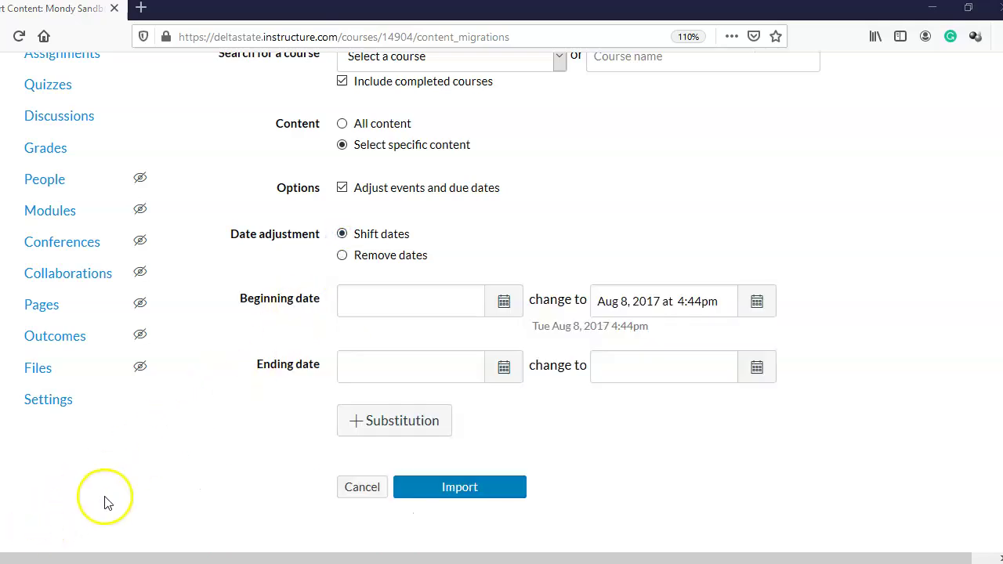
Step: Select the Fall 2019 International Business course as the source course to copy
{"action": "scroll", "coordinate": [473, 256], "scroll_direction": "up", "scroll_amount": 2}
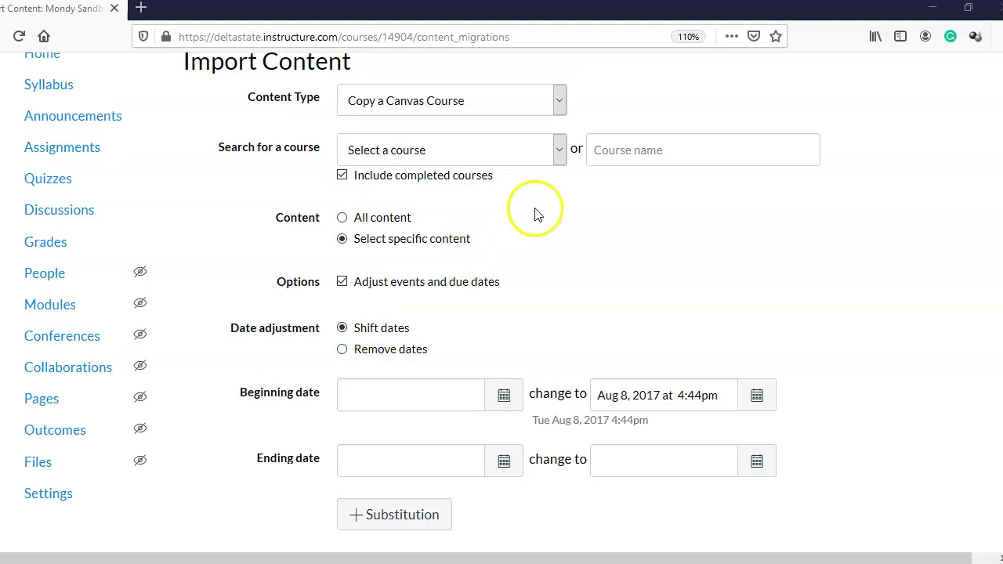
{"action": "left_click", "coordinate": [558, 155]}
{"action": "left_click_drag", "start_coordinate": [559, 196], "coordinate": [559, 233]}
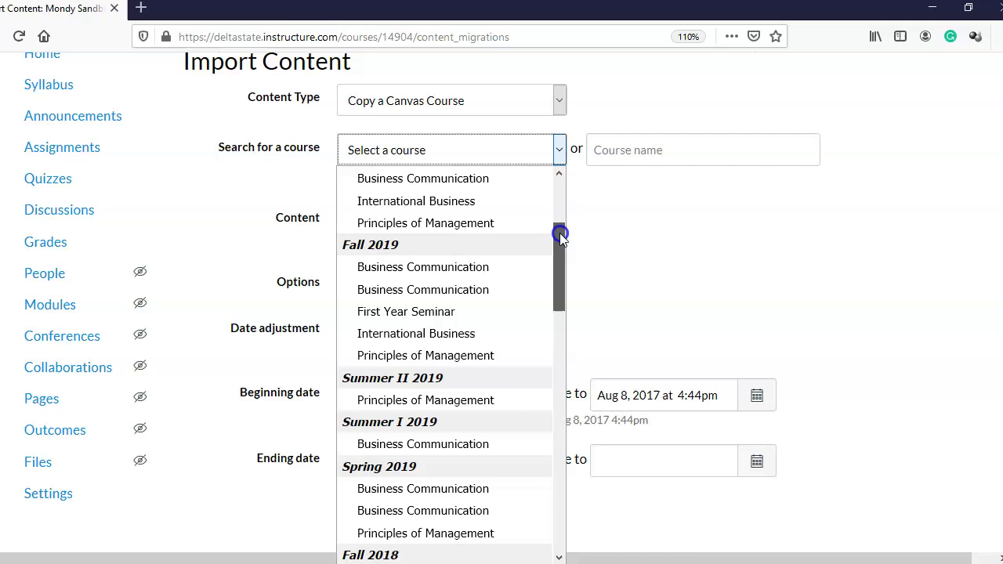
{"action": "left_click", "coordinate": [421, 333]}
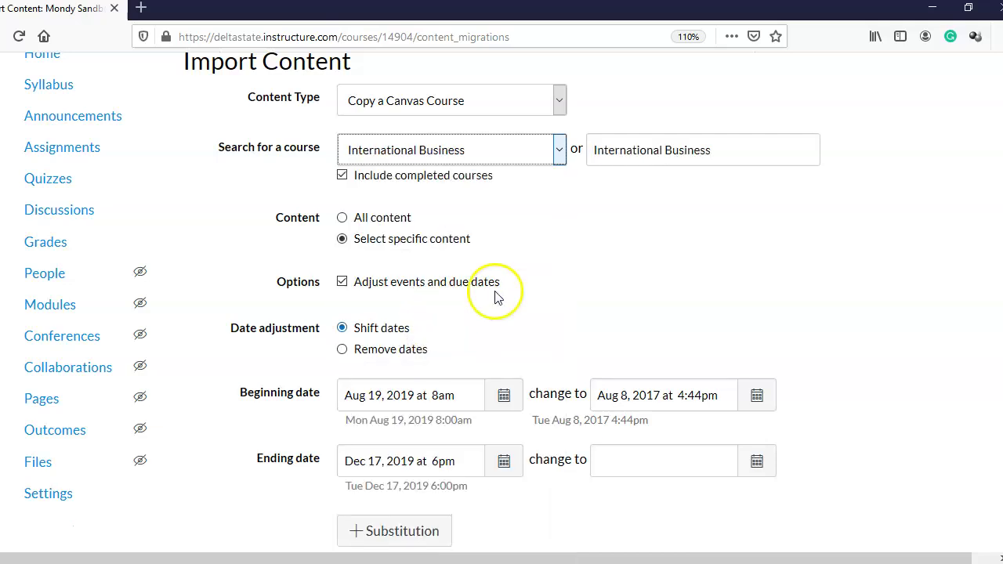
Step: Set the new beginning date for the imported content to Jan 6, 2020 at 4:44 pm
{"action": "scroll", "coordinate": [589, 262], "scroll_direction": "down", "scroll_amount": 2}
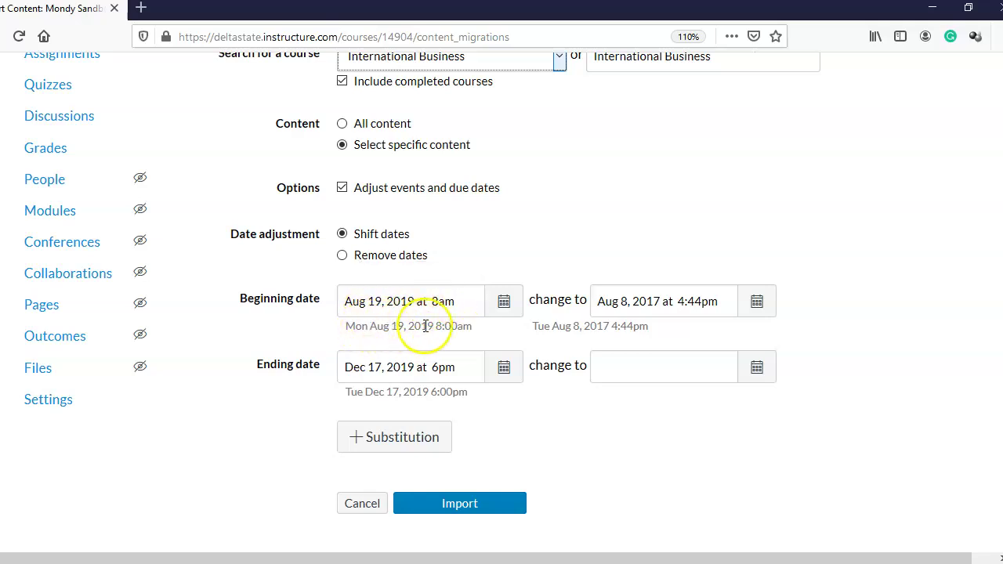
{"action": "left_click", "coordinate": [757, 300]}
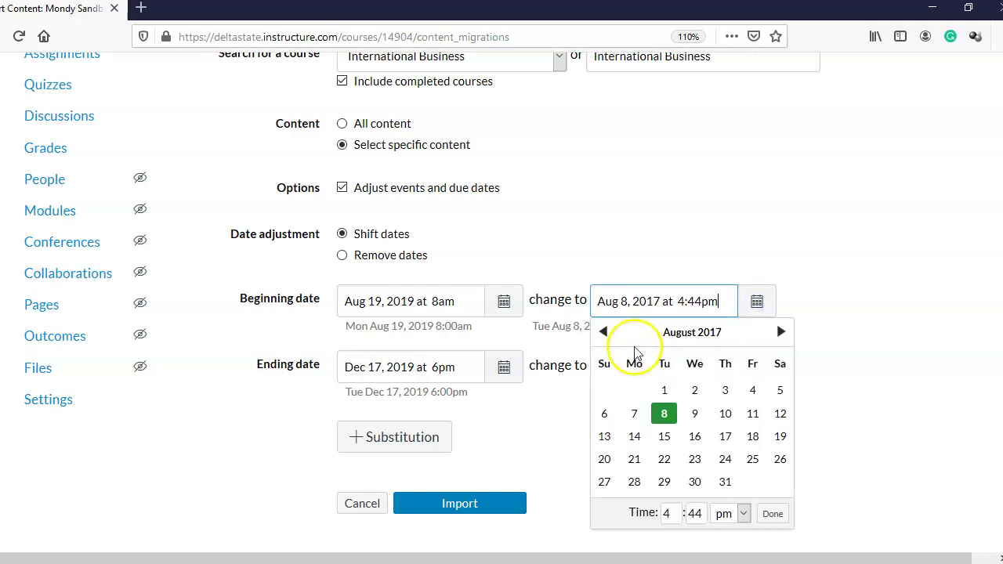
{"action": "left_click", "coordinate": [602, 332]}
{"action": "left_click", "coordinate": [602, 332]}
{"action": "left_click", "coordinate": [603, 332]}
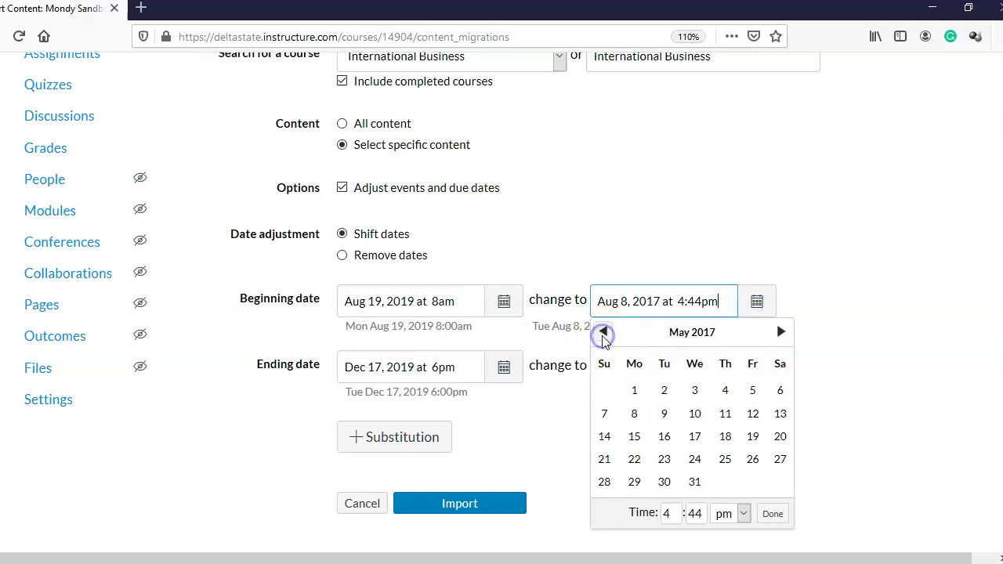
{"action": "left_click", "coordinate": [779, 331]}
{"action": "left_click", "coordinate": [780, 332]}
{"action": "left_click", "coordinate": [697, 332]}
{"action": "left_click", "coordinate": [781, 331]}
{"action": "left_click", "coordinate": [780, 332]}
{"action": "left_click", "coordinate": [781, 331]}
{"action": "left_click", "coordinate": [780, 332]}
{"action": "left_click", "coordinate": [781, 332]}
{"action": "left_click", "coordinate": [780, 332]}
{"action": "triple_click", "coordinate": [782, 332]}
{"action": "double_click", "coordinate": [782, 332]}
{"action": "double_click", "coordinate": [782, 332]}
{"action": "triple_click", "coordinate": [782, 333]}
{"action": "double_click", "coordinate": [782, 332]}
{"action": "triple_click", "coordinate": [782, 333]}
{"action": "double_click", "coordinate": [782, 333]}
{"action": "double_click", "coordinate": [782, 332]}
{"action": "double_click", "coordinate": [782, 332]}
{"action": "left_click", "coordinate": [782, 332]}
{"action": "left_click", "coordinate": [782, 332]}
{"action": "left_click", "coordinate": [782, 333]}
{"action": "left_click", "coordinate": [782, 332]}
{"action": "left_click", "coordinate": [605, 332]}
{"action": "left_click", "coordinate": [637, 416]}
{"action": "left_click", "coordinate": [768, 515]}
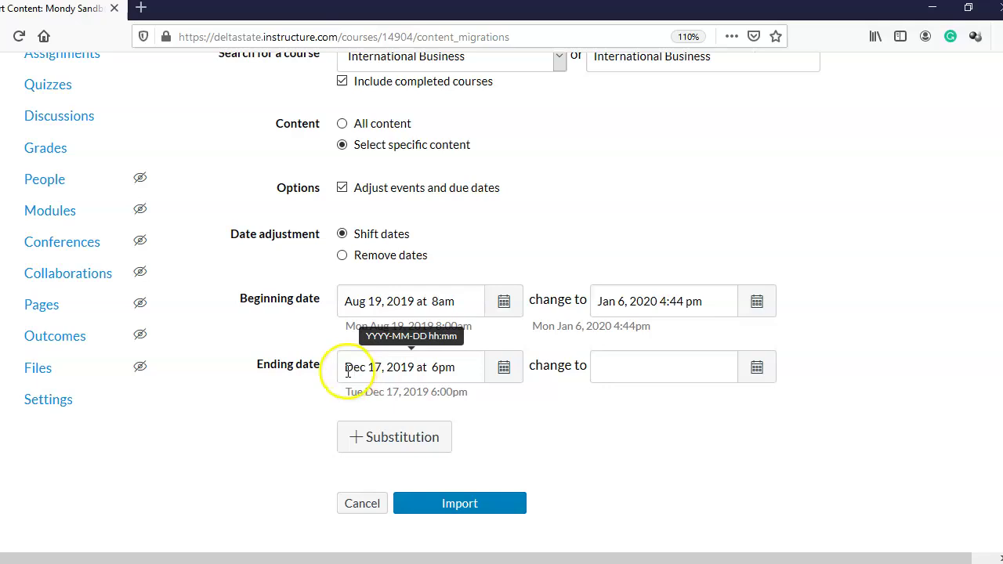
Step: Set the new ending date for the imported content to May 5, 2020
{"action": "left_click", "coordinate": [749, 369]}
{"action": "left_click", "coordinate": [780, 155]}
{"action": "left_click", "coordinate": [780, 154]}
{"action": "left_click", "coordinate": [753, 237]}
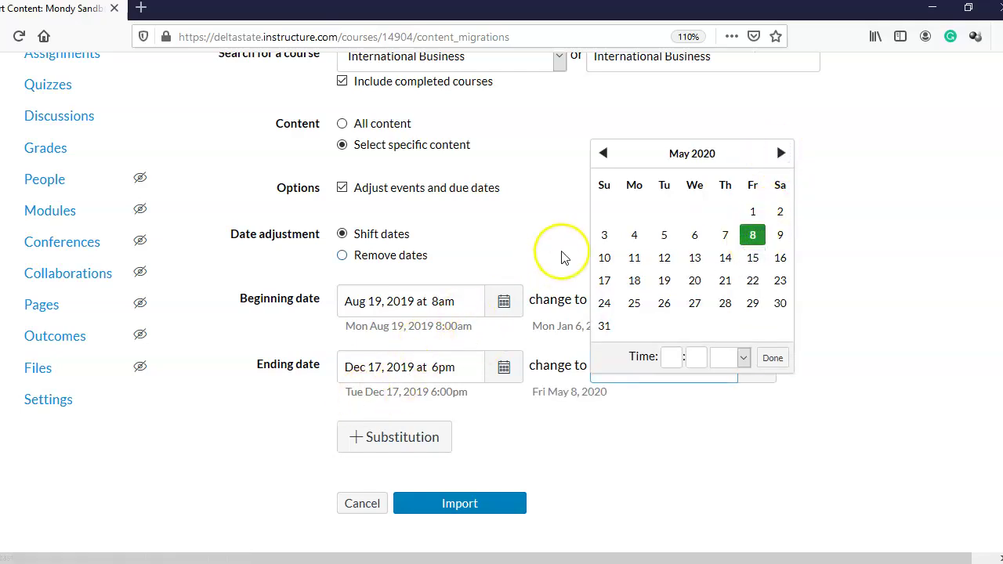
{"action": "left_click", "coordinate": [663, 235]}
{"action": "left_click", "coordinate": [764, 362]}
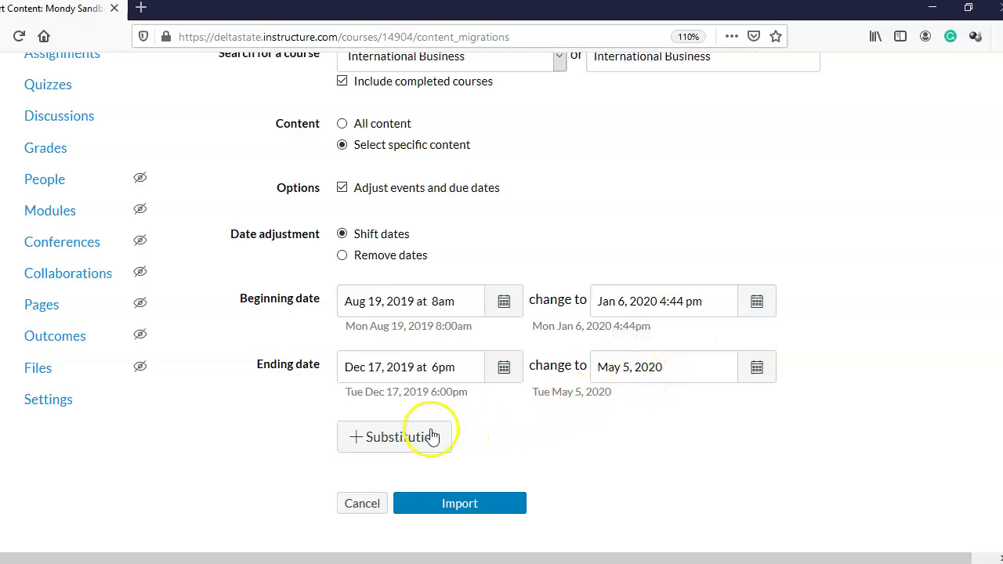
Step: Add a day substitution that moves Monday items to Tuesday
{"action": "left_click", "coordinate": [398, 437]}
{"action": "scroll", "coordinate": [577, 373], "scroll_direction": "down", "scroll_amount": 2}
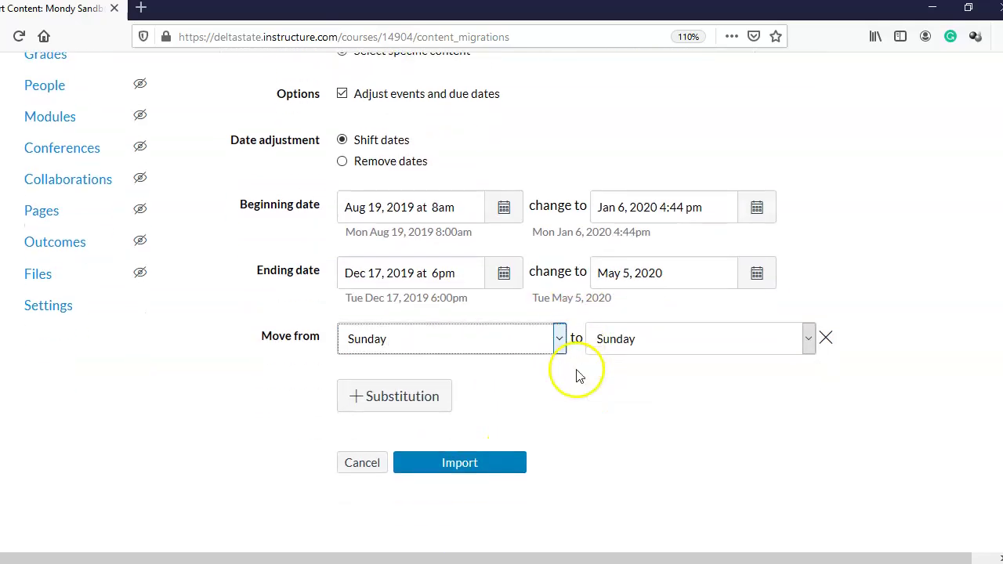
{"action": "left_click", "coordinate": [559, 342]}
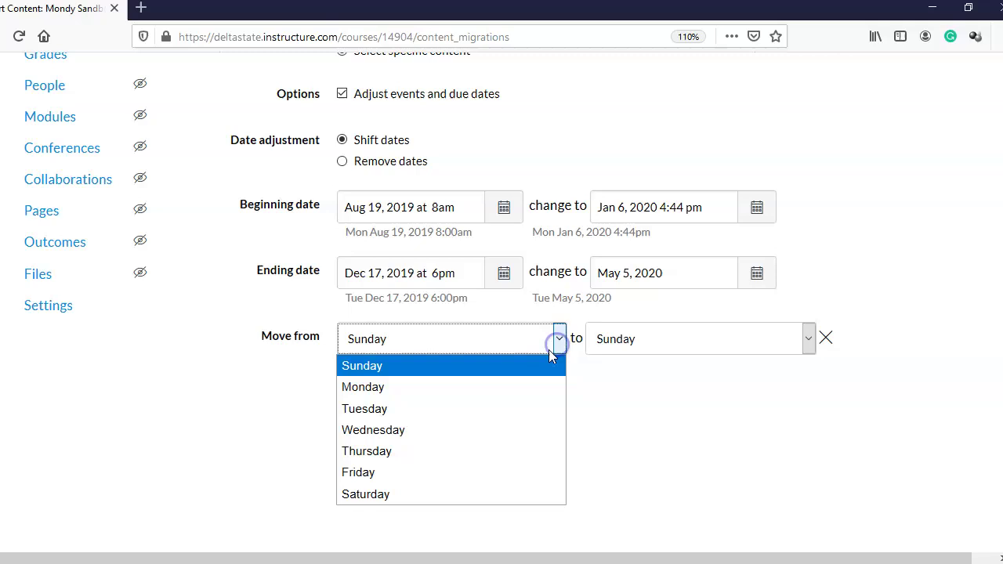
{"action": "left_click", "coordinate": [416, 395]}
{"action": "left_click", "coordinate": [596, 340]}
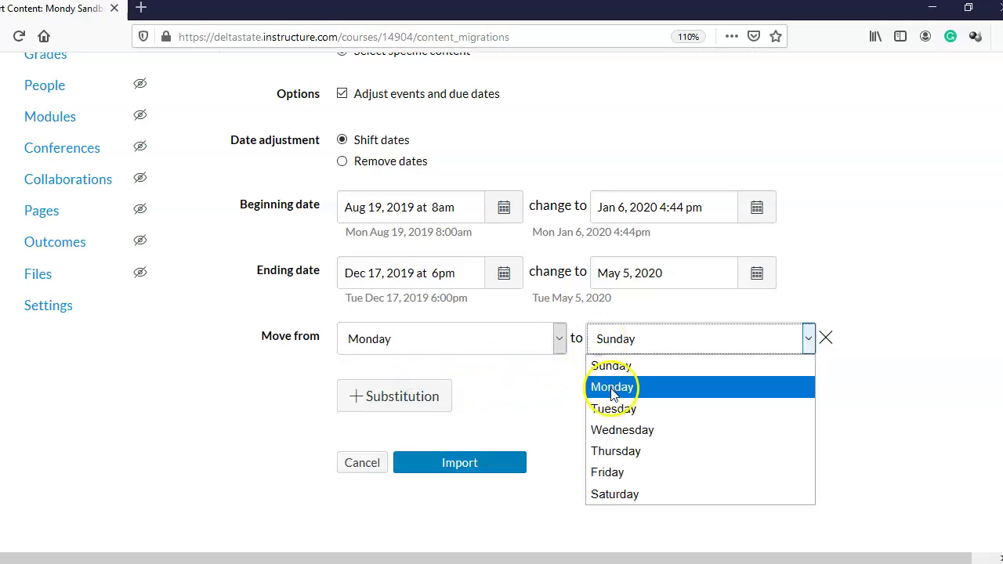
{"action": "left_click", "coordinate": [615, 410]}
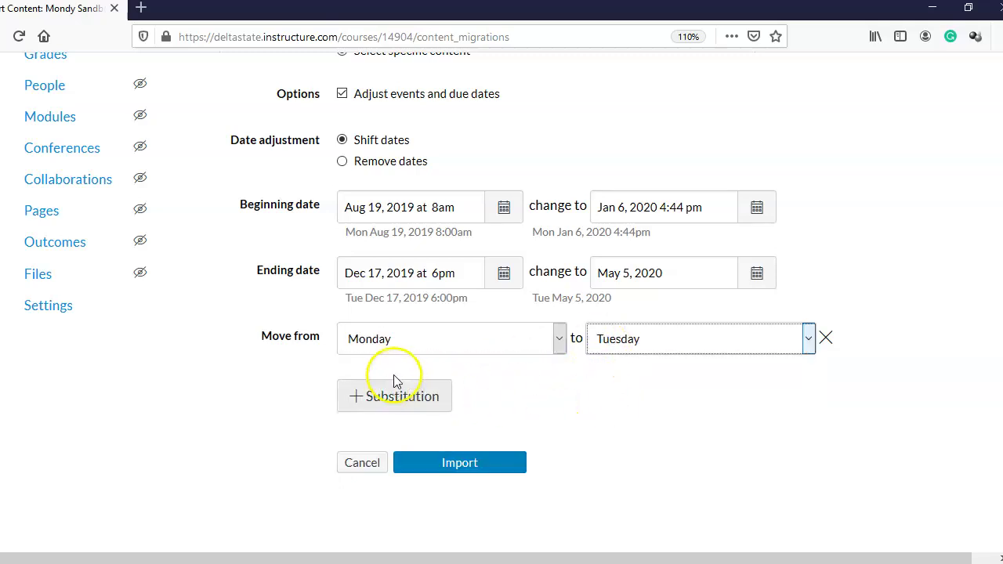
Step: Switch the date adjustment from shifting to Remove dates
{"action": "scroll", "coordinate": [297, 294], "scroll_direction": "up", "scroll_amount": 2}
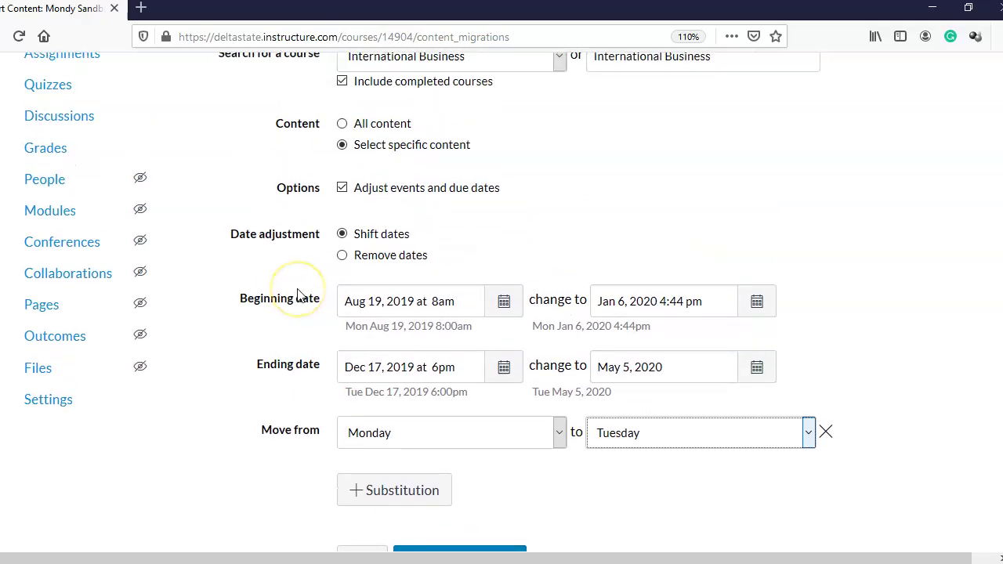
{"action": "left_click", "coordinate": [343, 256]}
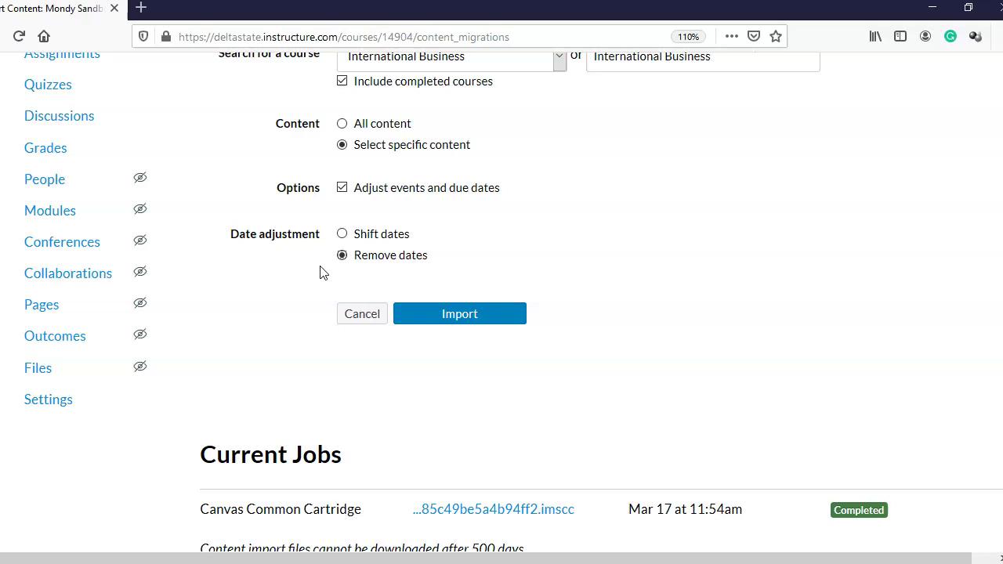
Step: Start the International Business course import with dates removed and open its content selection
{"action": "scroll", "coordinate": [320, 266], "scroll_direction": "up", "scroll_amount": 5}
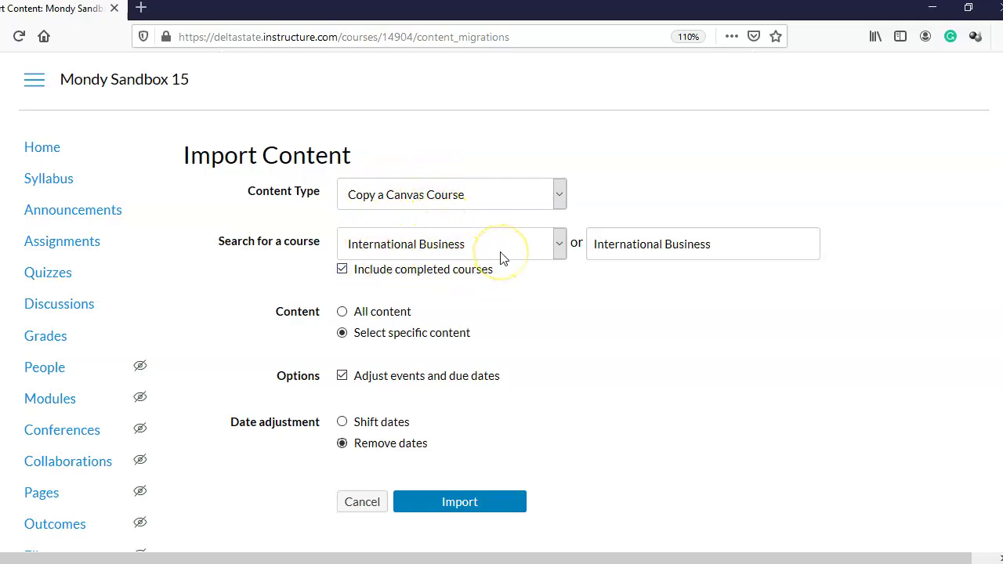
{"action": "scroll", "coordinate": [502, 259], "scroll_direction": "down", "scroll_amount": 3}
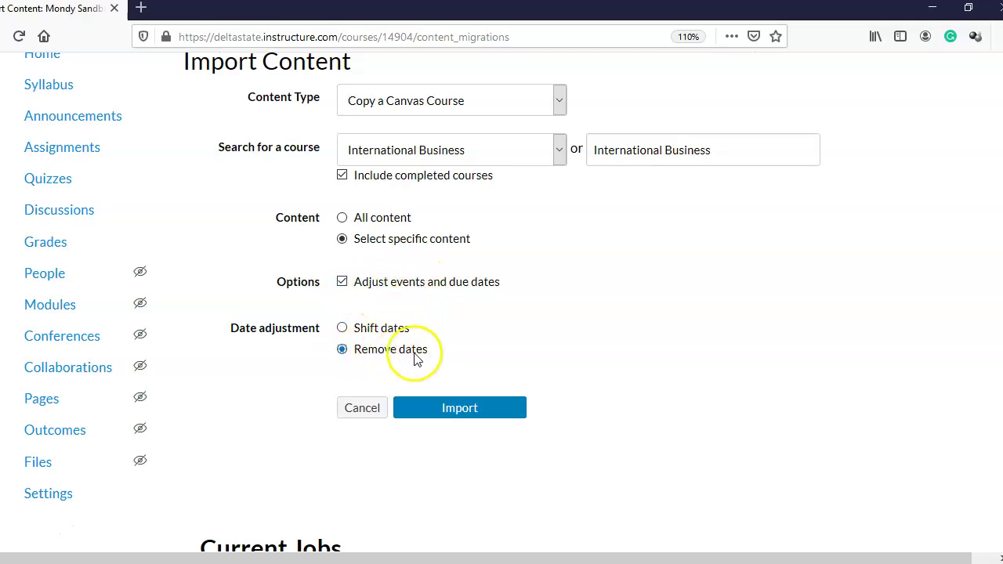
{"action": "left_click", "coordinate": [474, 415]}
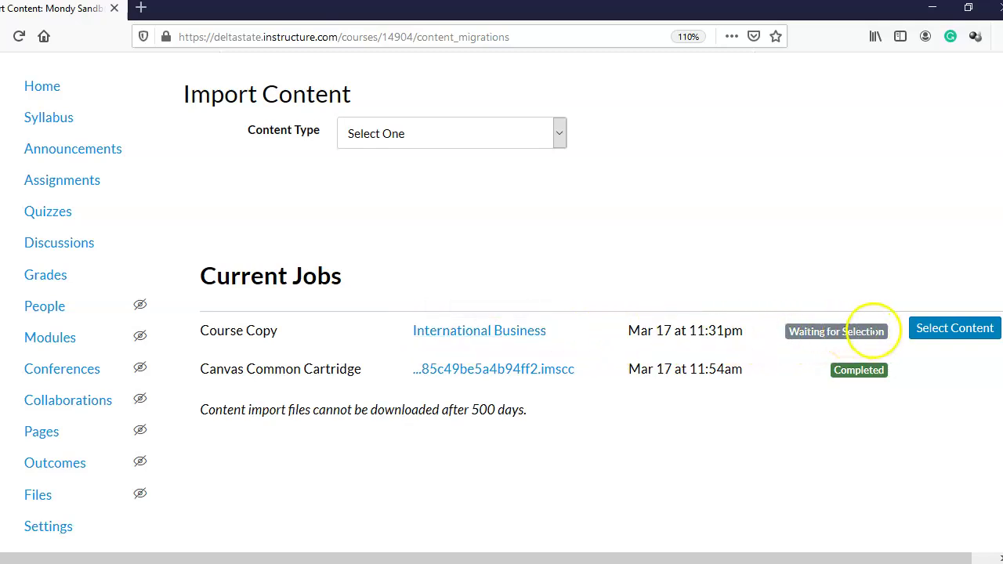
{"action": "left_click", "coordinate": [941, 327]}
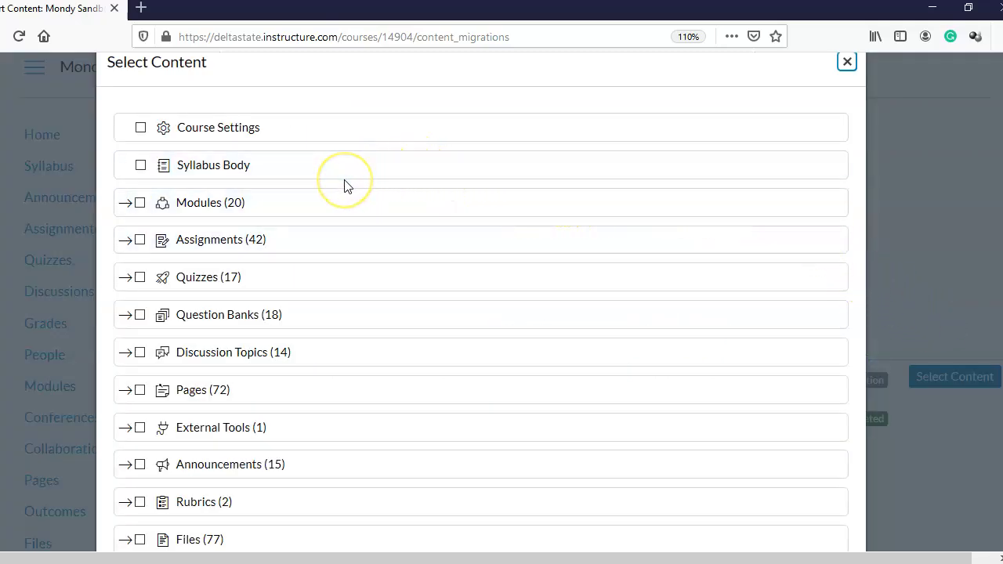
Step: Expand the Modules category and select the Week 4, Week 5 and Week 6 modules
{"action": "scroll", "coordinate": [342, 184], "scroll_direction": "down", "scroll_amount": 2}
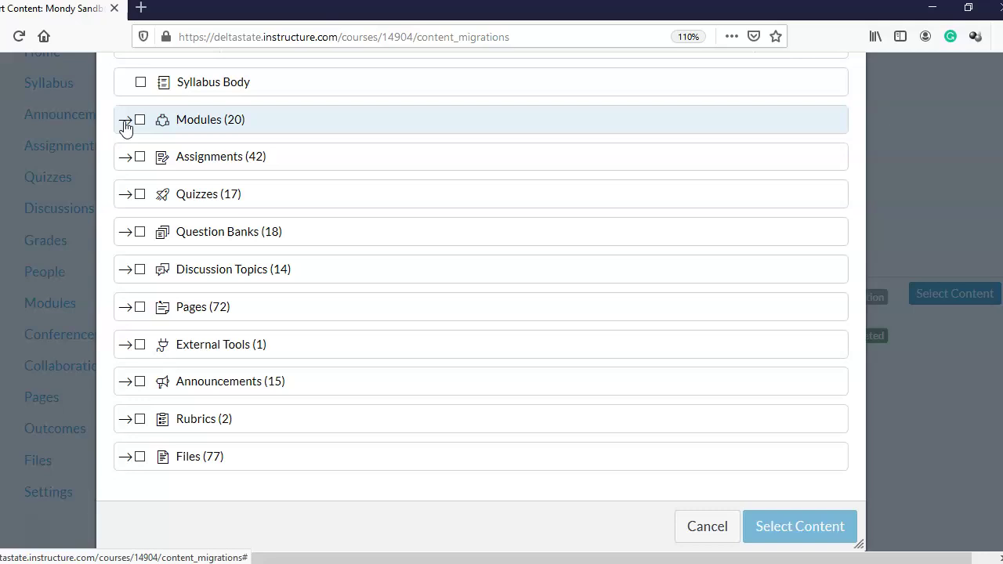
{"action": "left_click", "coordinate": [125, 123]}
{"action": "scroll", "coordinate": [124, 129], "scroll_direction": "down", "scroll_amount": 3}
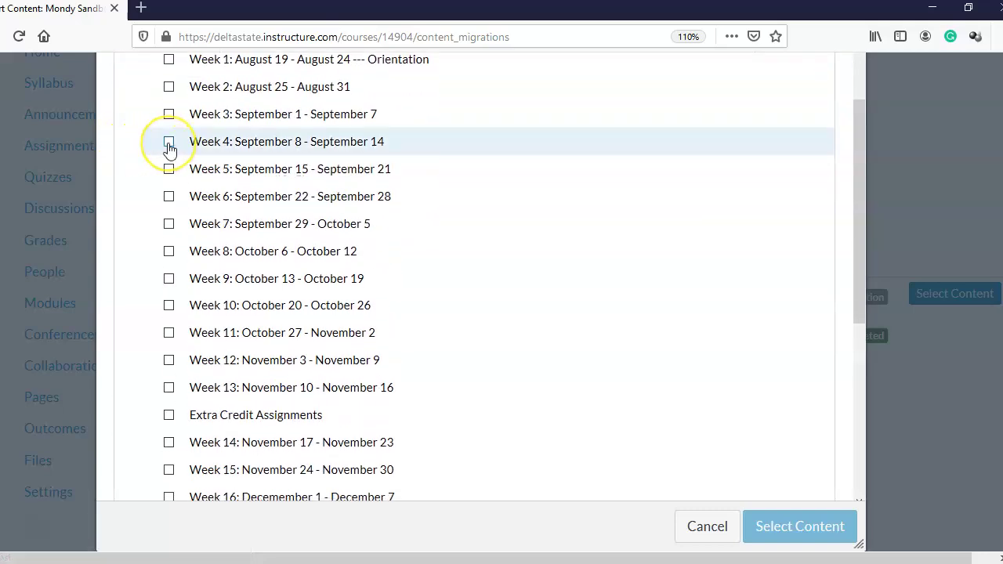
{"action": "left_click", "coordinate": [168, 144]}
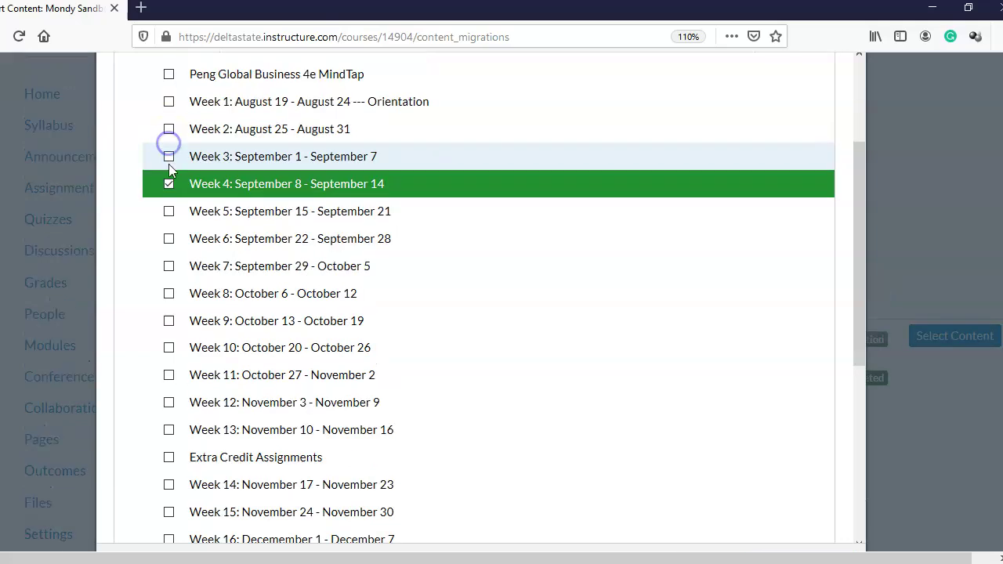
{"action": "left_click", "coordinate": [168, 213]}
{"action": "left_click", "coordinate": [170, 241]}
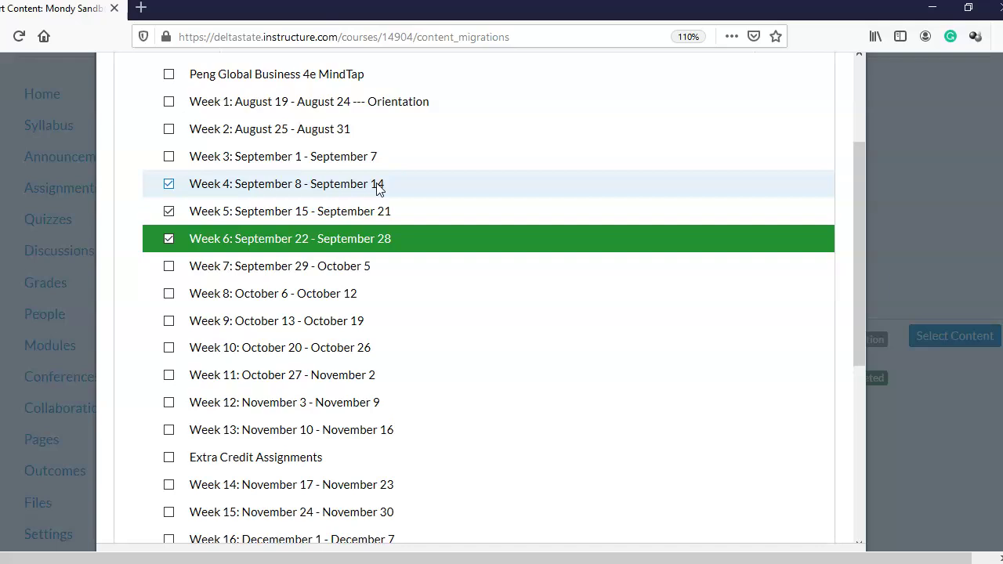
Step: Deselect the Week 4, Week 5 and Week 6 modules and collapse the Modules category
{"action": "left_click", "coordinate": [167, 184]}
{"action": "left_click", "coordinate": [170, 212]}
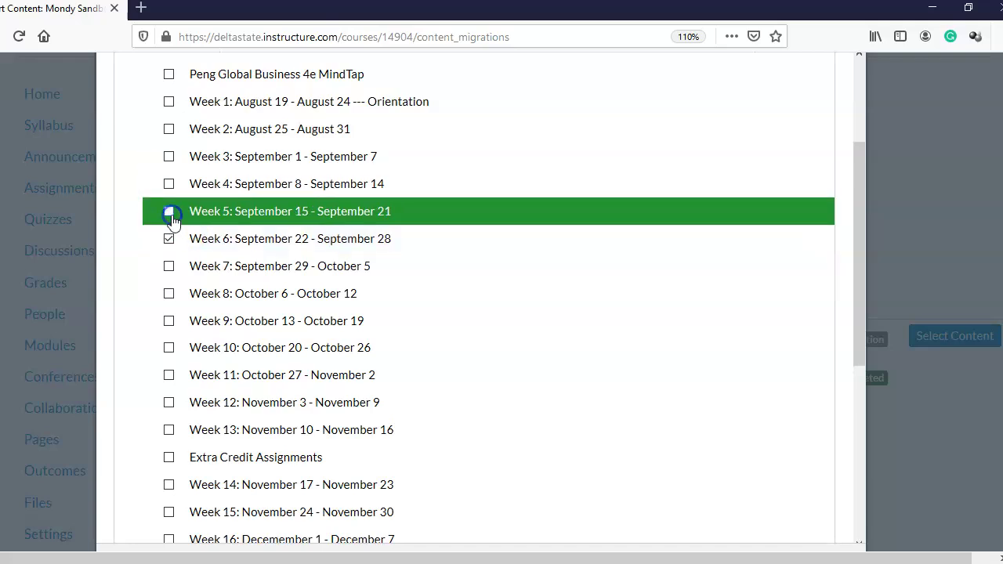
{"action": "left_click", "coordinate": [172, 238]}
{"action": "scroll", "coordinate": [178, 213], "scroll_direction": "up", "scroll_amount": 5}
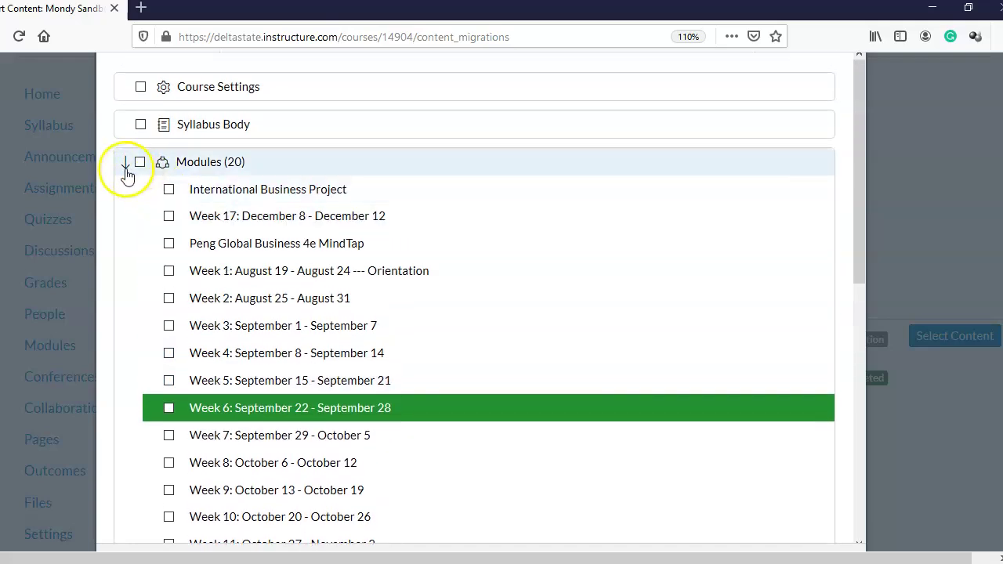
{"action": "left_click", "coordinate": [126, 168]}
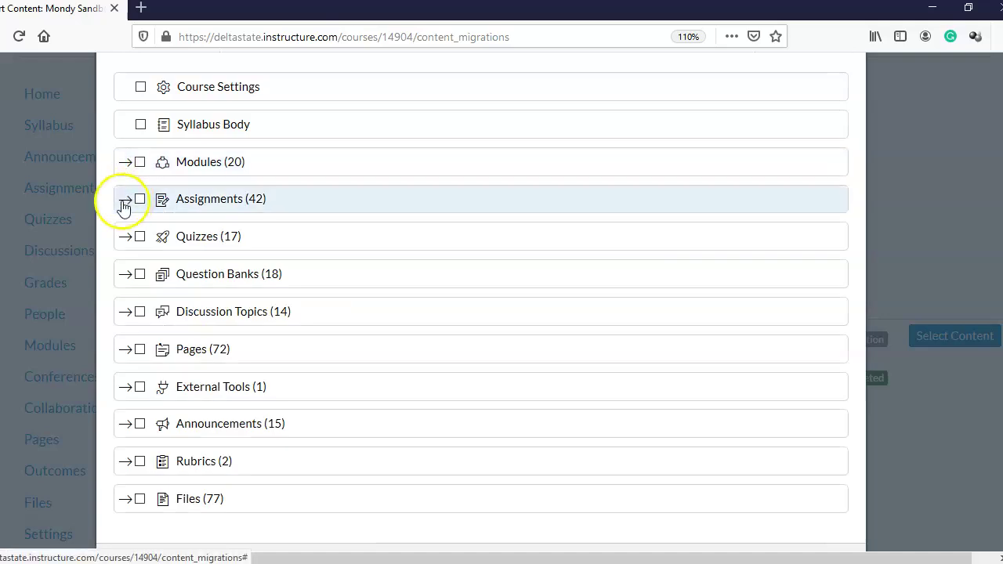
Step: Select Chapter 3 Discussion from the Discussions group under Assignments, and collapse the Assignments category
{"action": "left_click", "coordinate": [126, 202]}
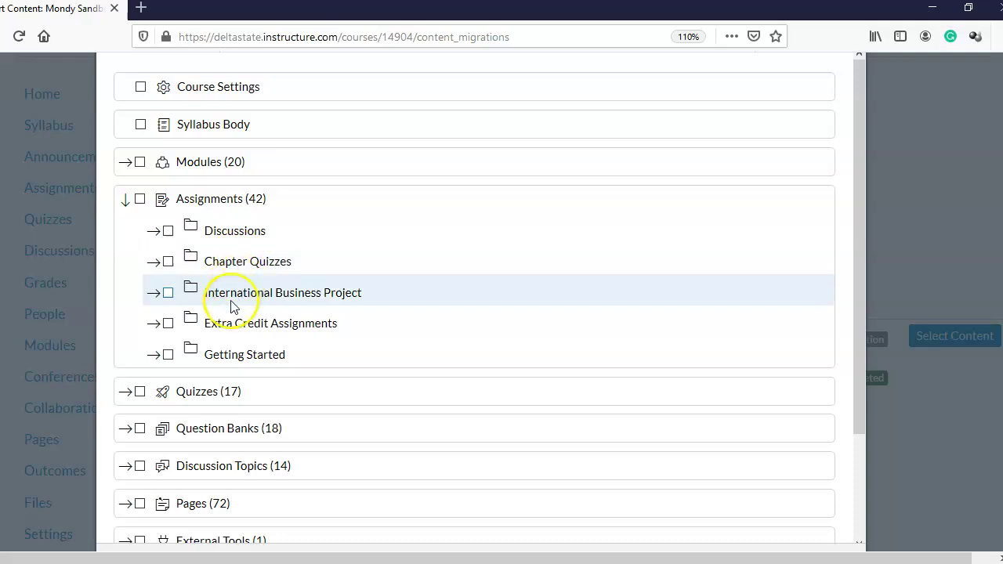
{"action": "left_click", "coordinate": [155, 233]}
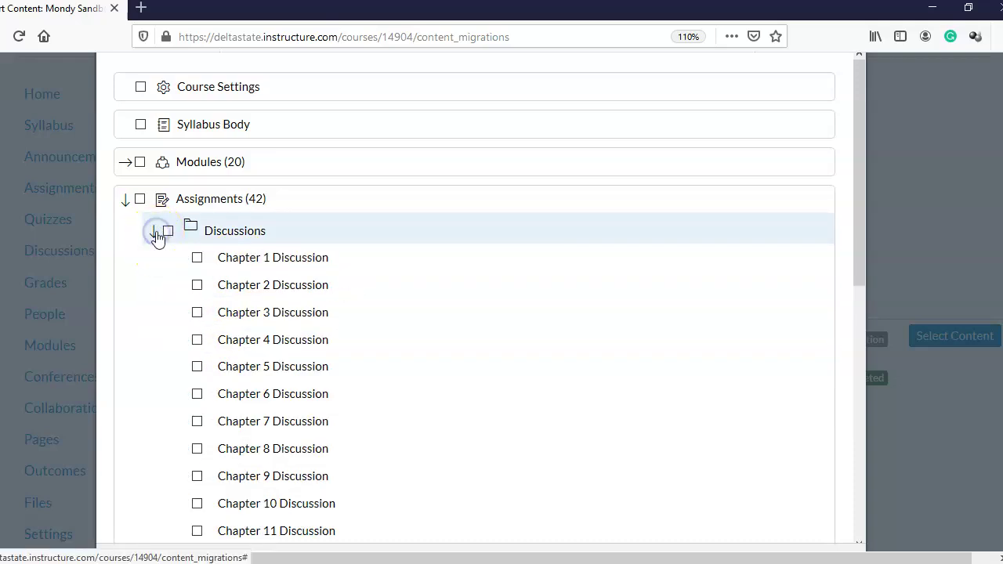
{"action": "left_click", "coordinate": [198, 313]}
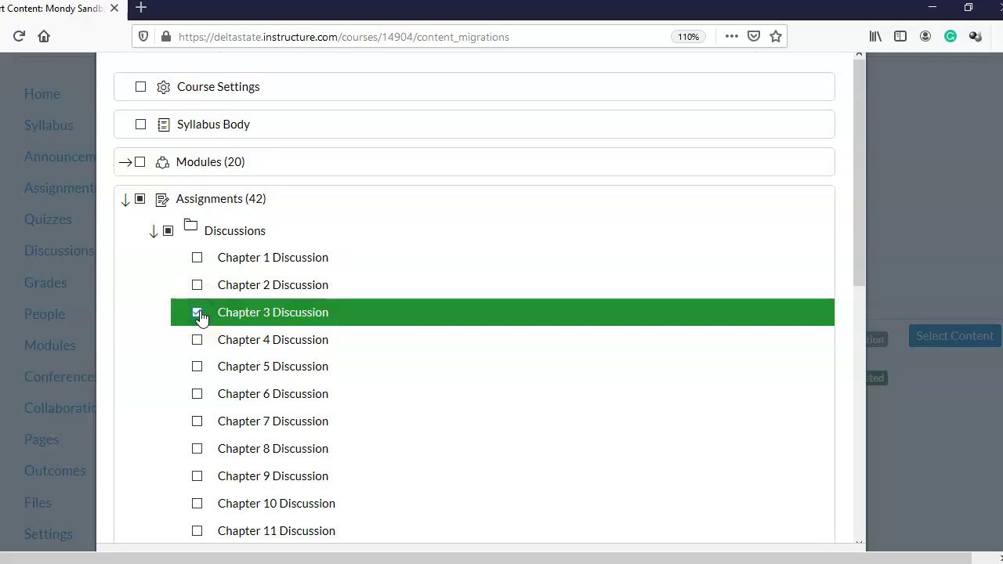
{"action": "left_click", "coordinate": [125, 199]}
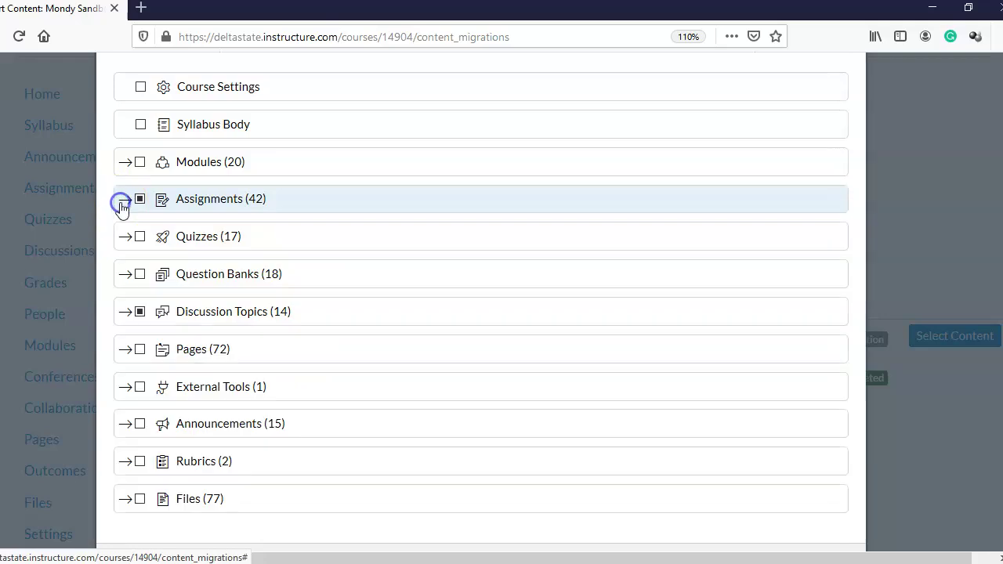
Step: Select Chapter 3 Quiz under Quizzes and collapse the Quizzes category
{"action": "left_click", "coordinate": [124, 237]}
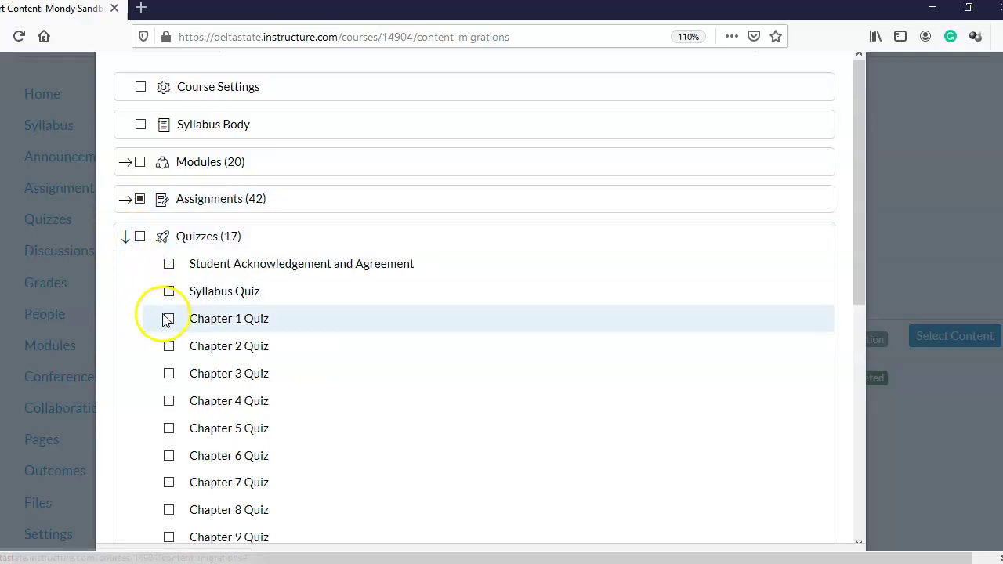
{"action": "left_click", "coordinate": [170, 374]}
{"action": "left_click", "coordinate": [125, 239]}
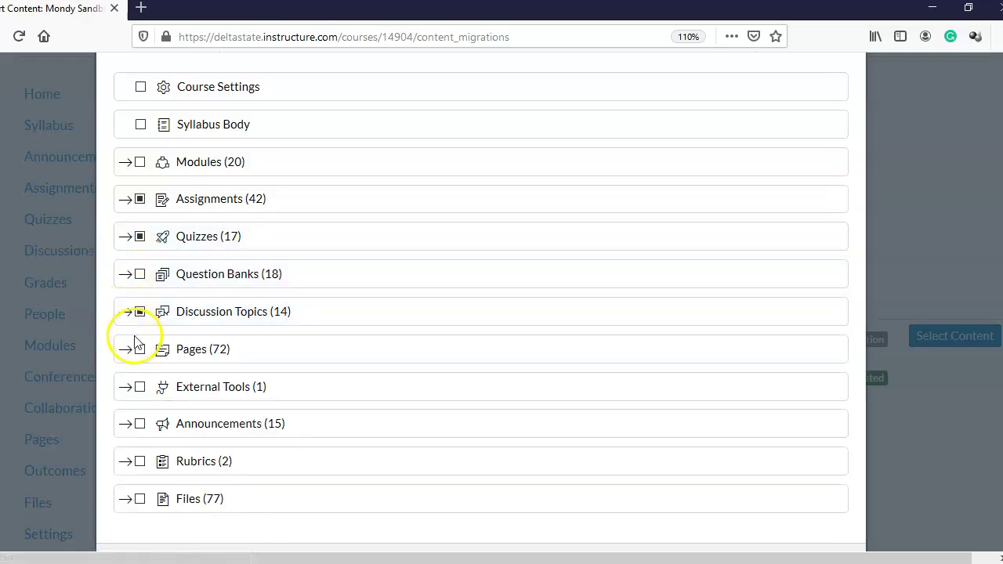
Step: Expand the Rubrics category and select MGT 435 Discussion Rubric for import
{"action": "left_click", "coordinate": [127, 464]}
{"action": "scroll", "coordinate": [172, 270], "scroll_direction": "down", "scroll_amount": 1}
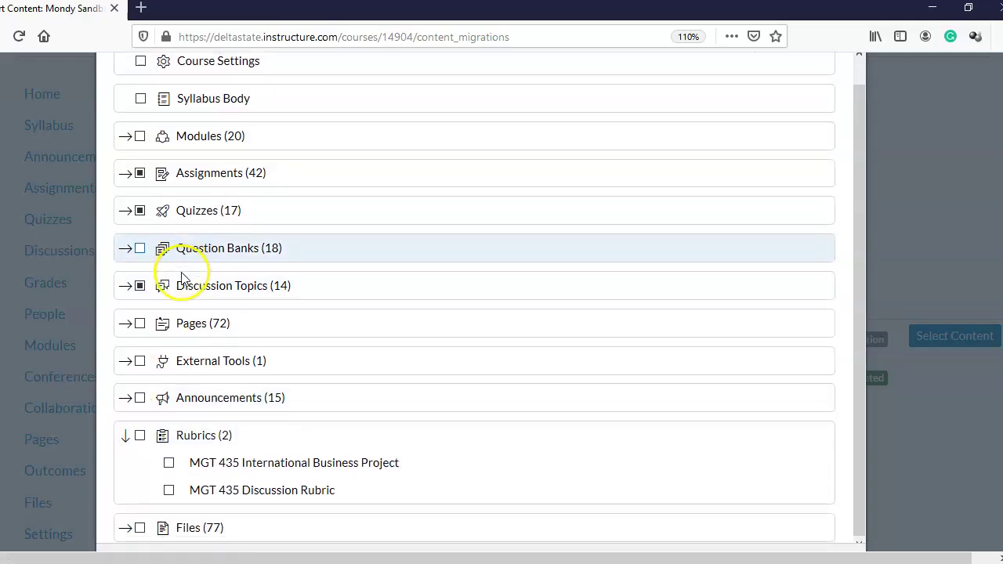
{"action": "left_click", "coordinate": [169, 490]}
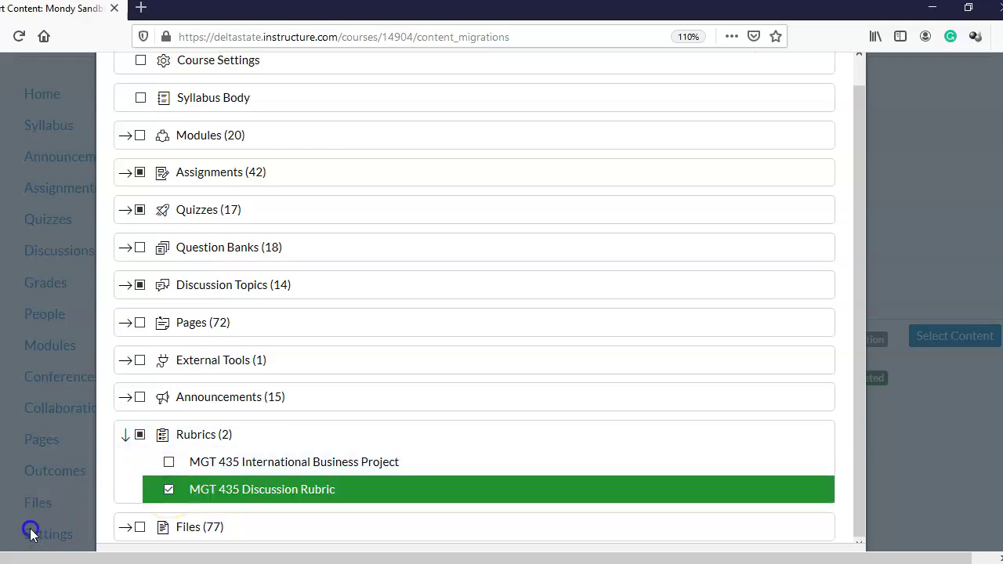
Step: Examine the items listed under Pages and Question Banks, collapsing each category after viewing
{"action": "left_click", "coordinate": [124, 326]}
{"action": "scroll", "coordinate": [155, 354], "scroll_direction": "down", "scroll_amount": 4}
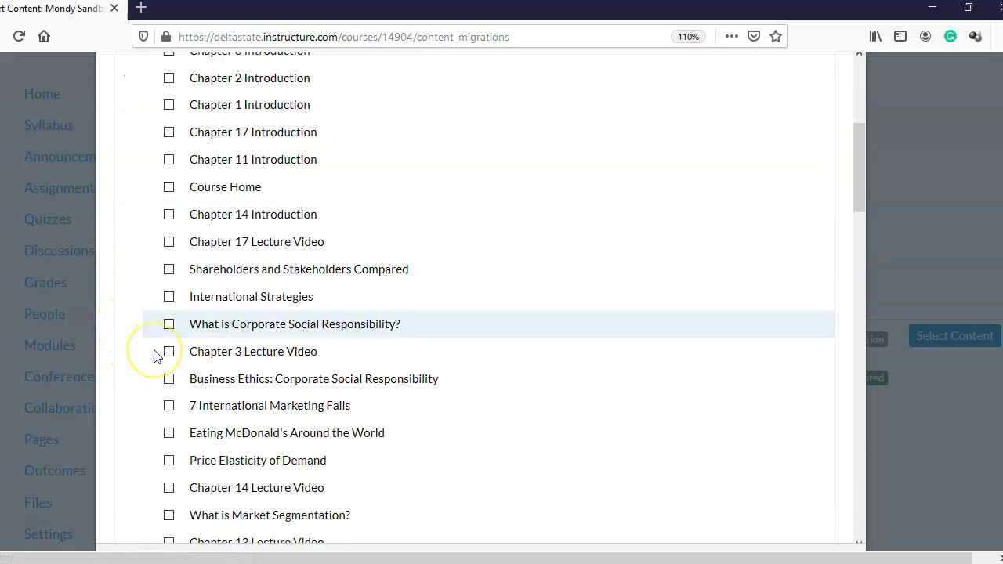
{"action": "scroll", "coordinate": [155, 354], "scroll_direction": "down", "scroll_amount": 3}
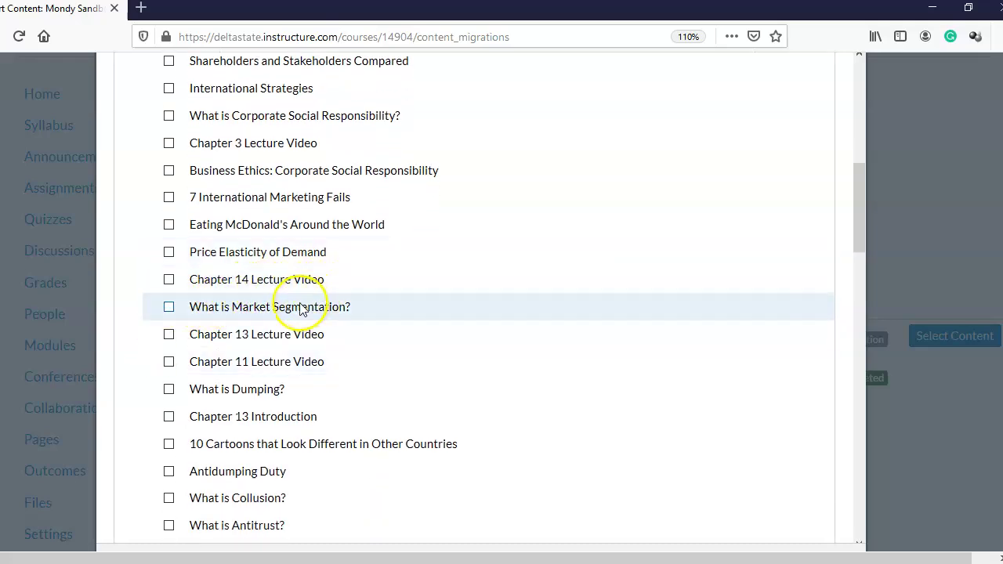
{"action": "scroll", "coordinate": [301, 310], "scroll_direction": "down", "scroll_amount": 5}
{"action": "scroll", "coordinate": [302, 309], "scroll_direction": "down", "scroll_amount": 2}
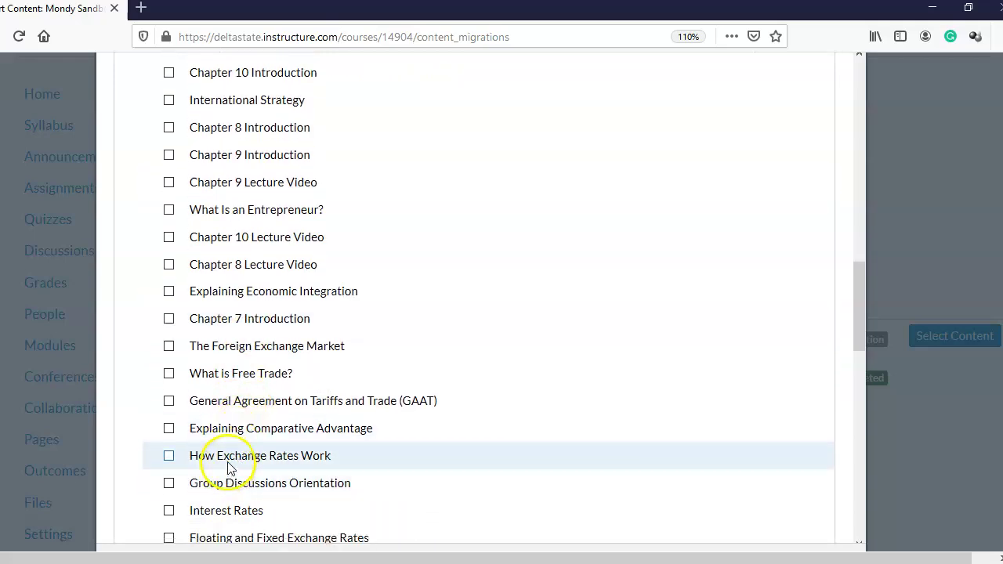
{"action": "scroll", "coordinate": [245, 380], "scroll_direction": "up", "scroll_amount": 7}
{"action": "scroll", "coordinate": [245, 380], "scroll_direction": "up", "scroll_amount": 6}
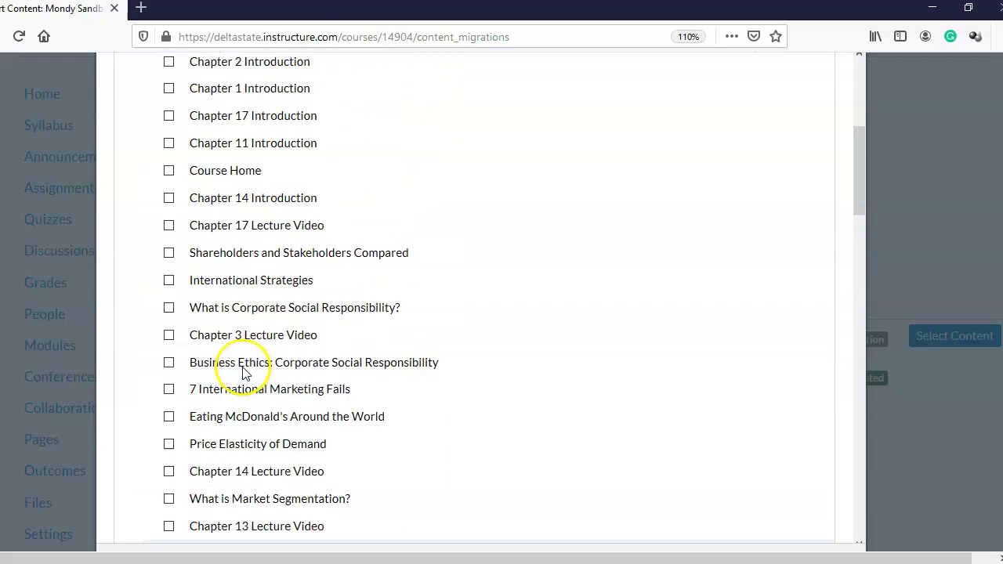
{"action": "left_click", "coordinate": [121, 244]}
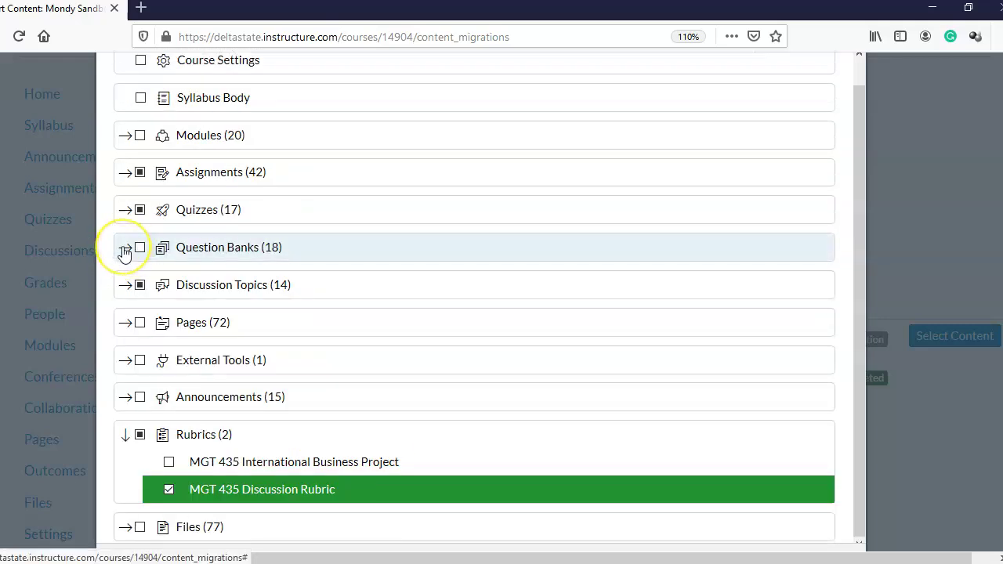
{"action": "left_click", "coordinate": [124, 250]}
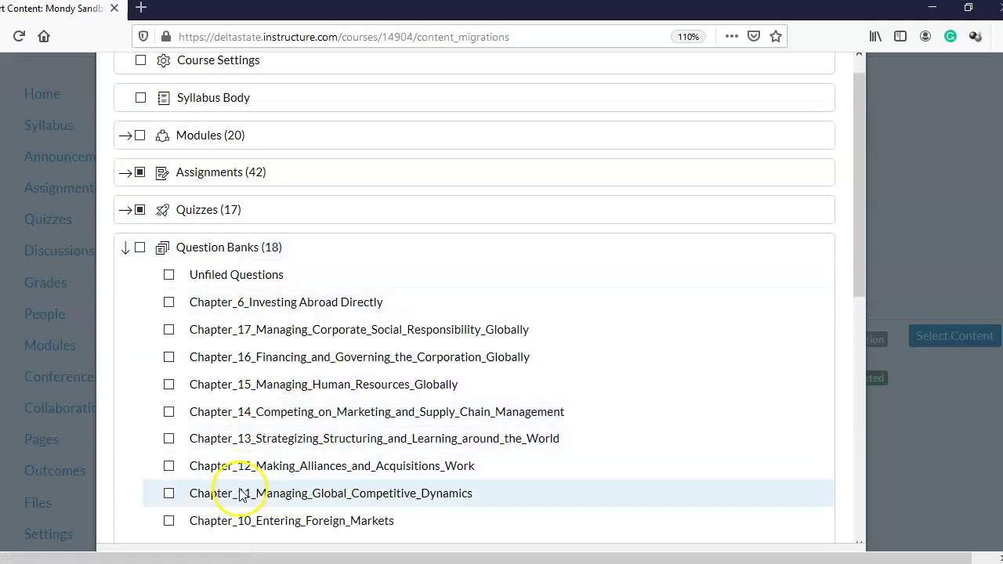
{"action": "left_click", "coordinate": [125, 249]}
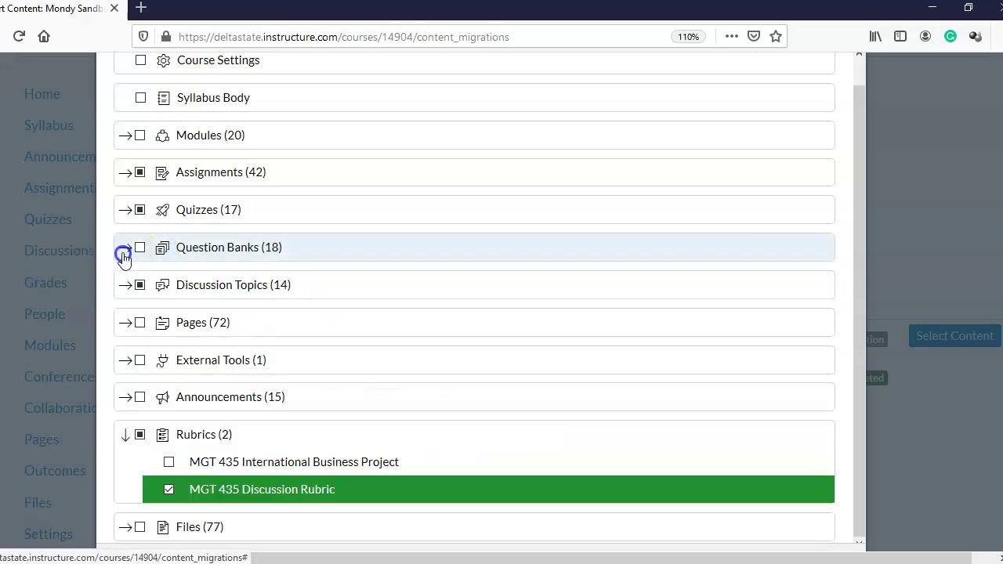
Step: Collapse the Rubrics category and submit the selected content for import
{"action": "scroll", "coordinate": [176, 349], "scroll_direction": "up", "scroll_amount": 2}
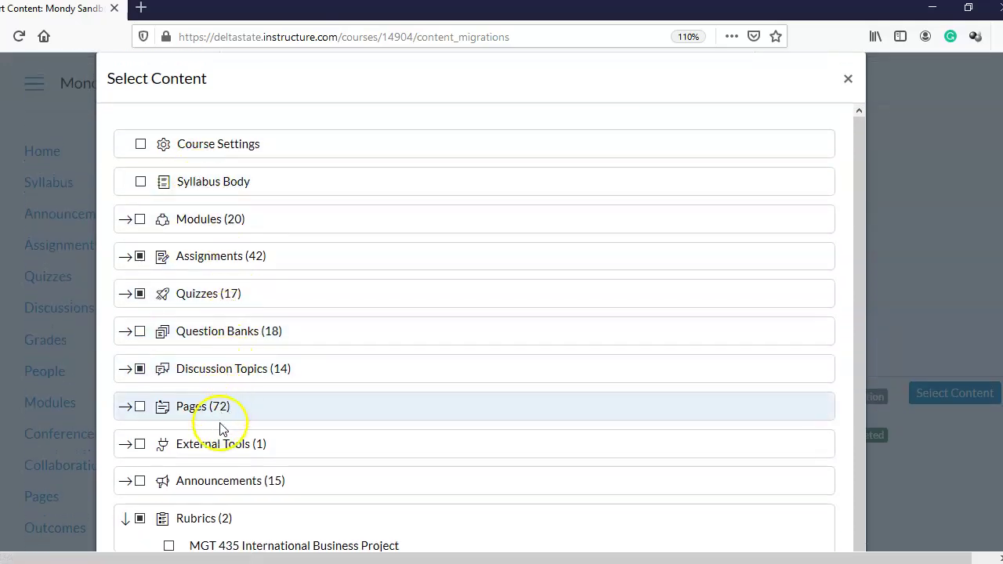
{"action": "scroll", "coordinate": [239, 319], "scroll_direction": "down", "scroll_amount": 1}
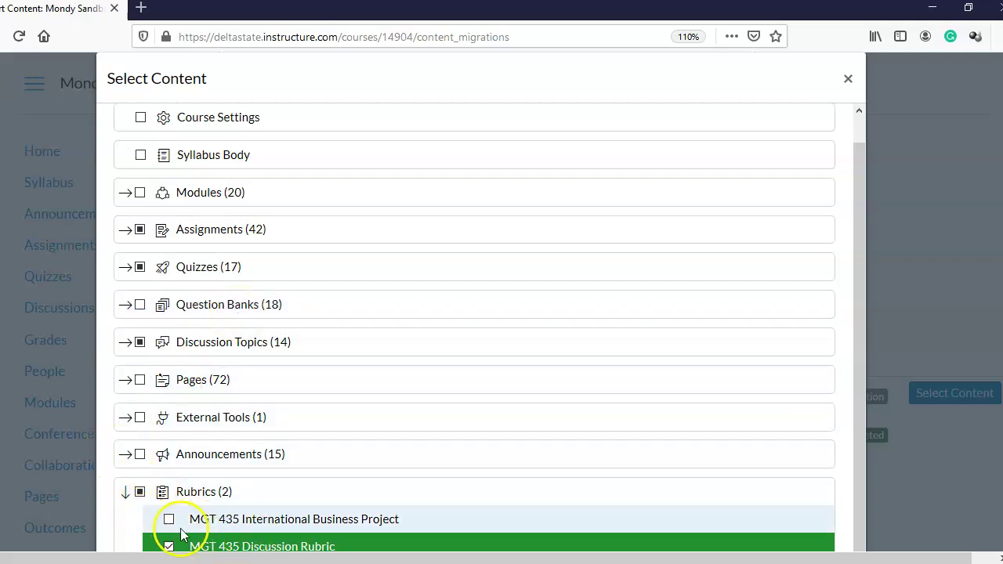
{"action": "left_click", "coordinate": [126, 493]}
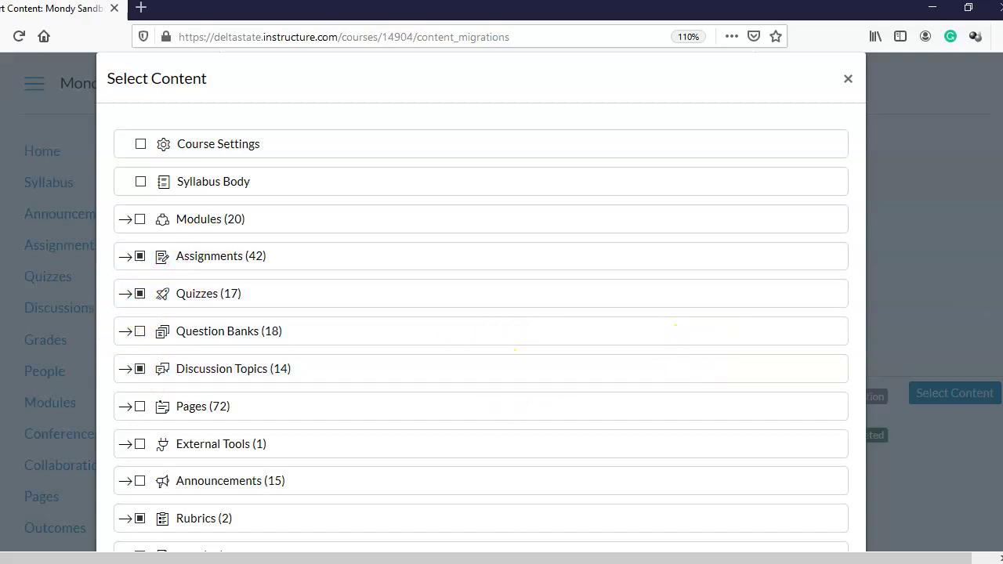
{"action": "scroll", "coordinate": [482, 314], "scroll_direction": "down", "scroll_amount": 2}
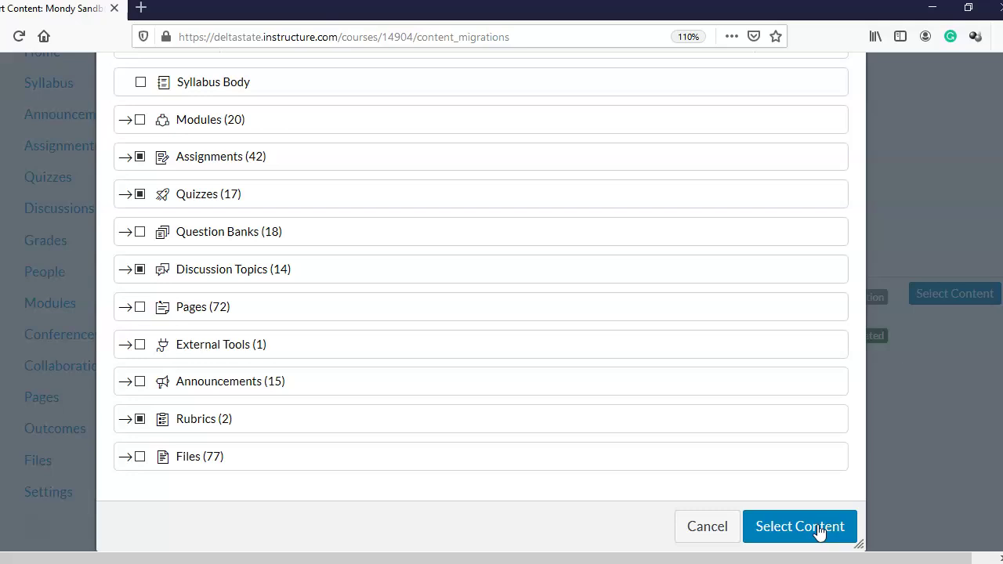
{"action": "left_click", "coordinate": [819, 530]}
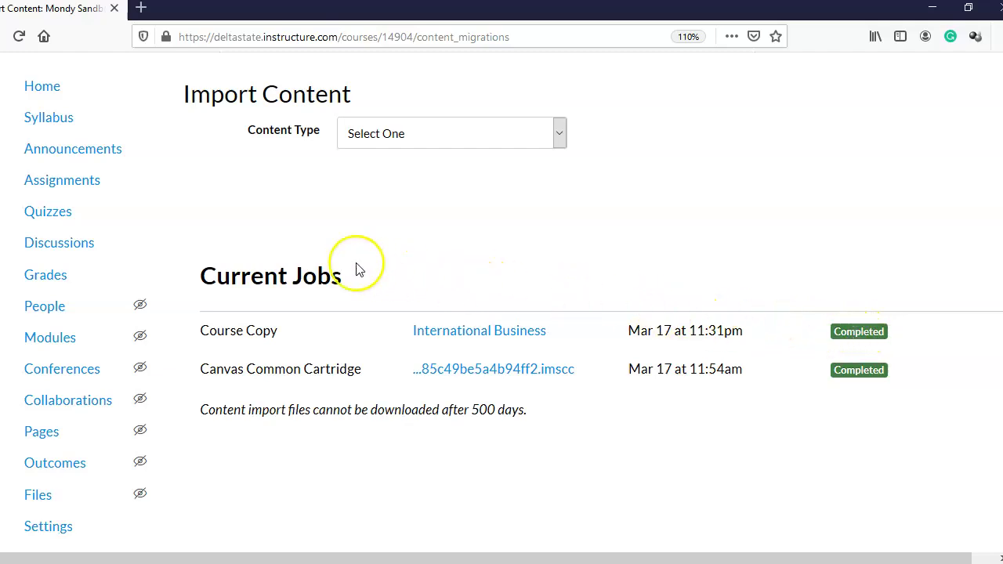
Step: Open the course's Assignments page and move Chapter 3 Discussion and Chapter 3 Quiz from Imported Assignments into the Assignments group
{"action": "left_click", "coordinate": [83, 181]}
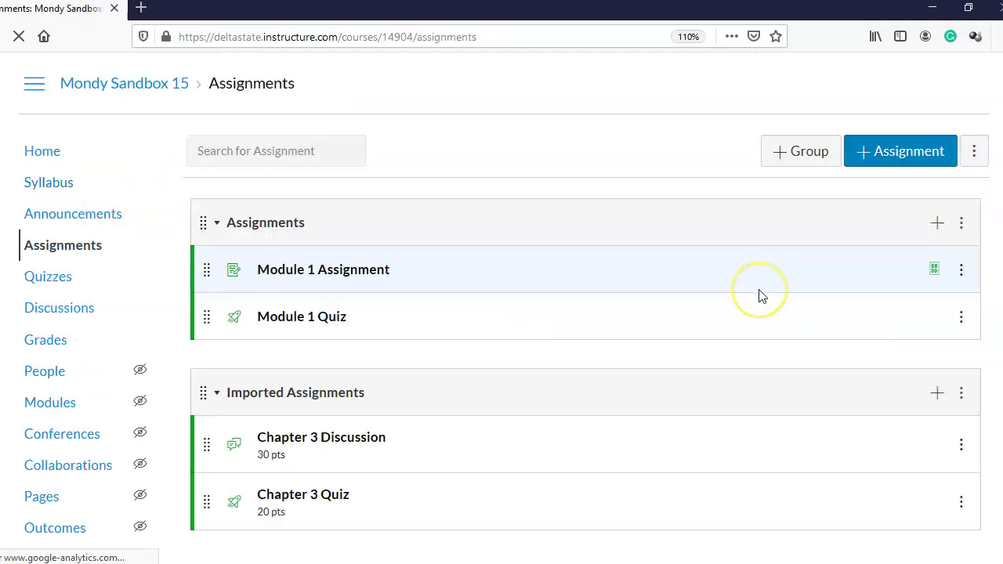
{"action": "scroll", "coordinate": [760, 296], "scroll_direction": "down", "scroll_amount": 2}
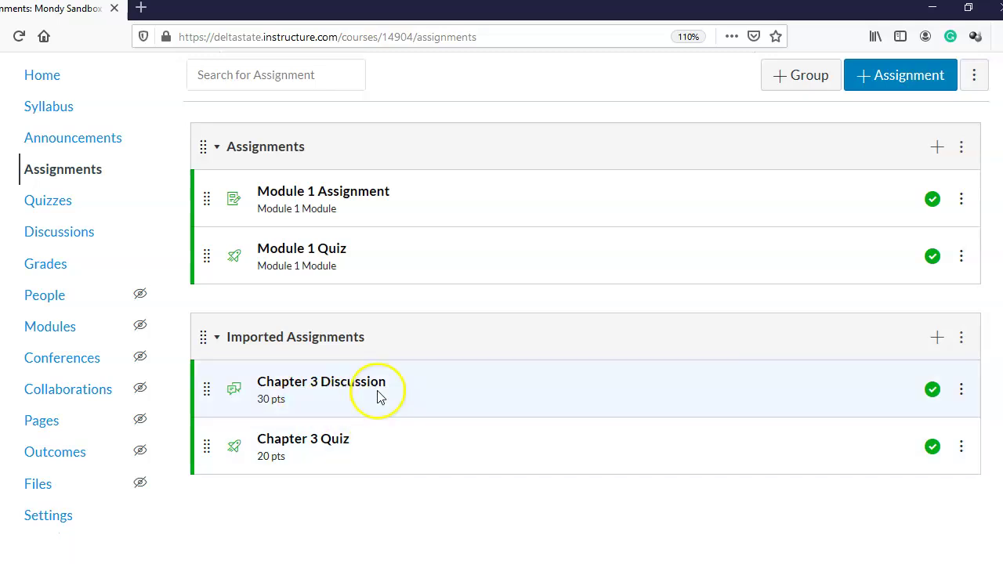
{"action": "left_click_drag", "start_coordinate": [380, 396], "coordinate": [365, 320]}
{"action": "left_click_drag", "start_coordinate": [378, 468], "coordinate": [369, 366]}
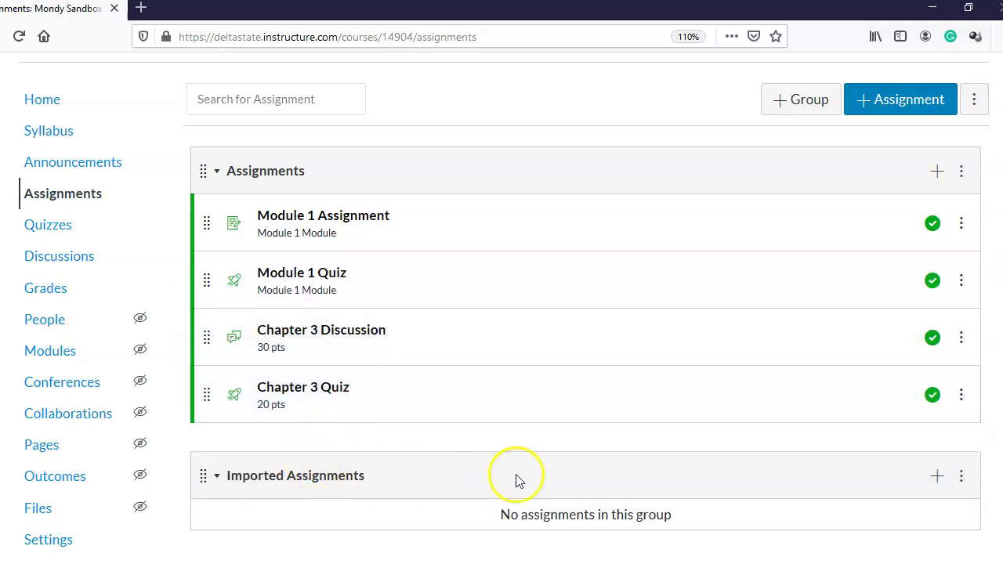
Step: Delete the empty Imported Assignments group from the Assignments page
{"action": "left_click", "coordinate": [963, 476]}
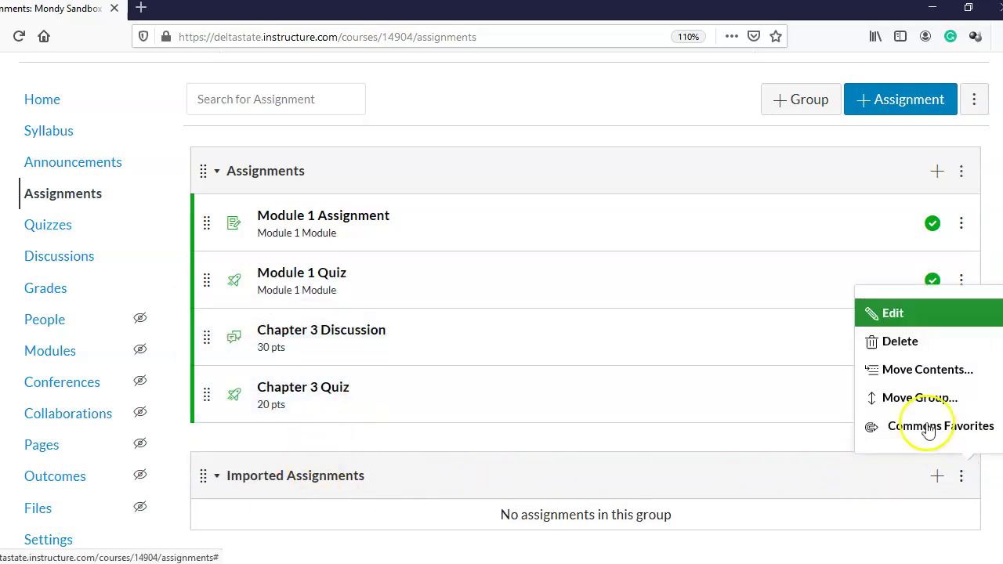
{"action": "left_click", "coordinate": [903, 342]}
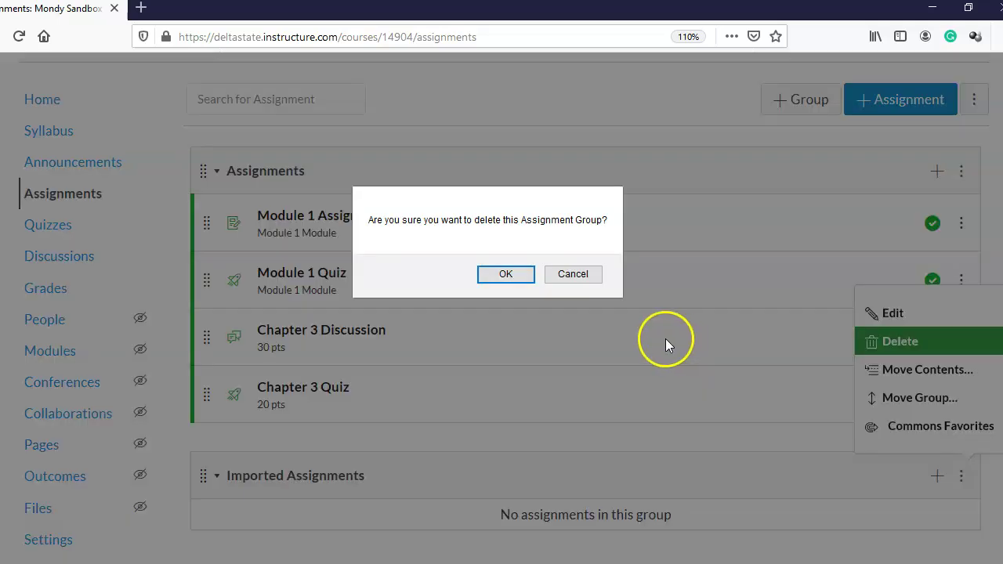
{"action": "left_click", "coordinate": [501, 275]}
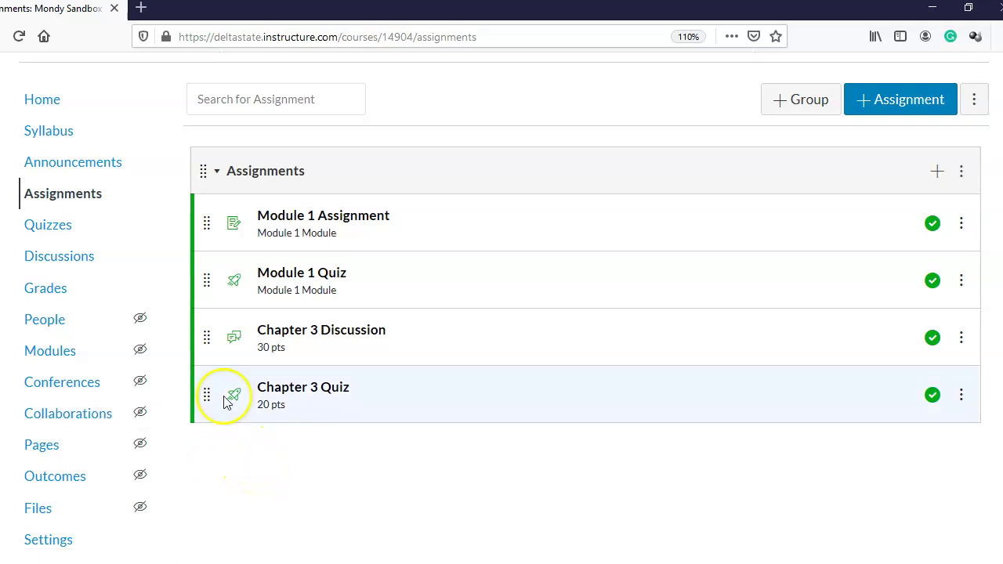
Step: Open the course's Discussions page and look through the list for the imported Chapter 3 Discussion
{"action": "left_click", "coordinate": [48, 259]}
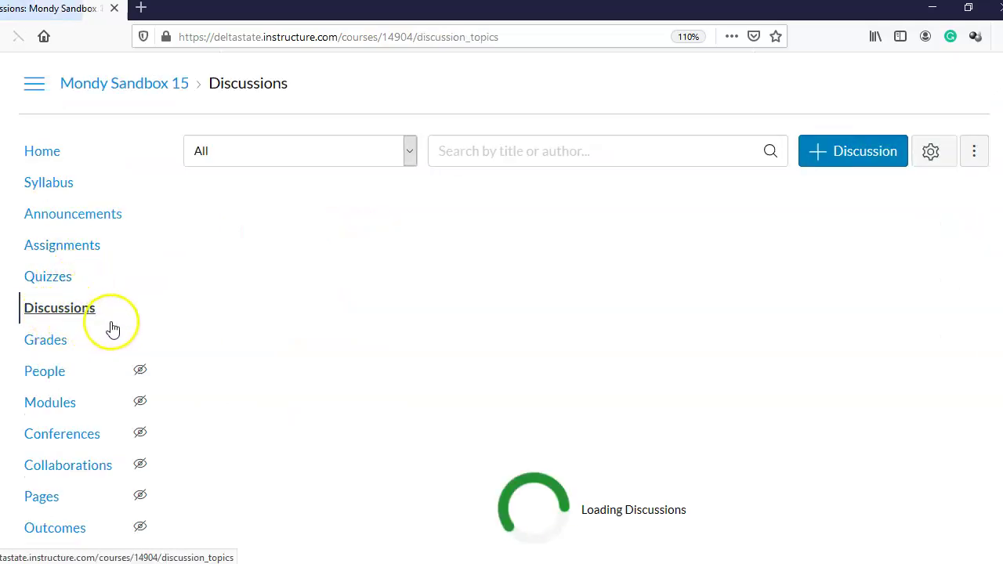
{"action": "scroll", "coordinate": [577, 329], "scroll_direction": "down", "scroll_amount": 5}
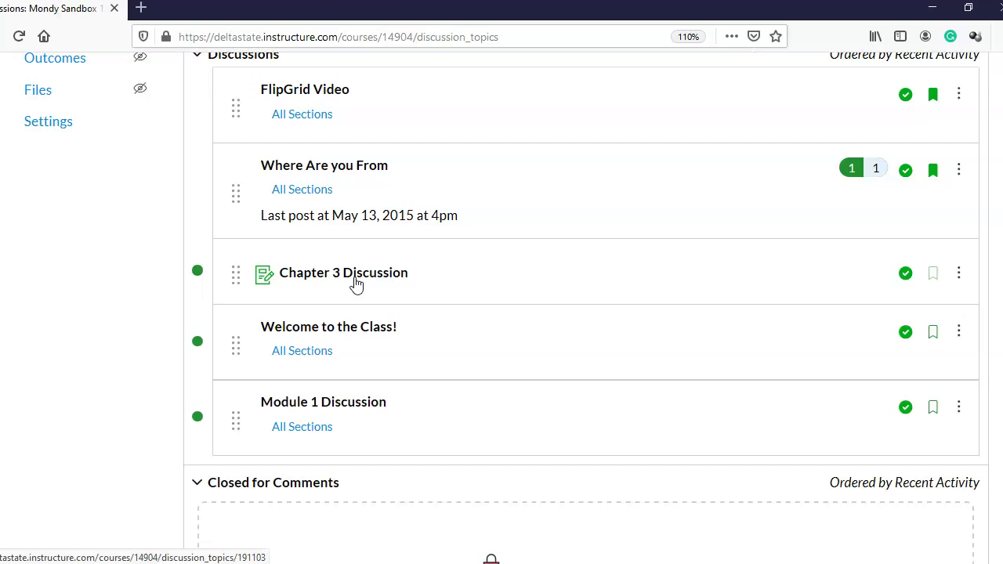
{"action": "scroll", "coordinate": [149, 319], "scroll_direction": "up", "scroll_amount": 10}
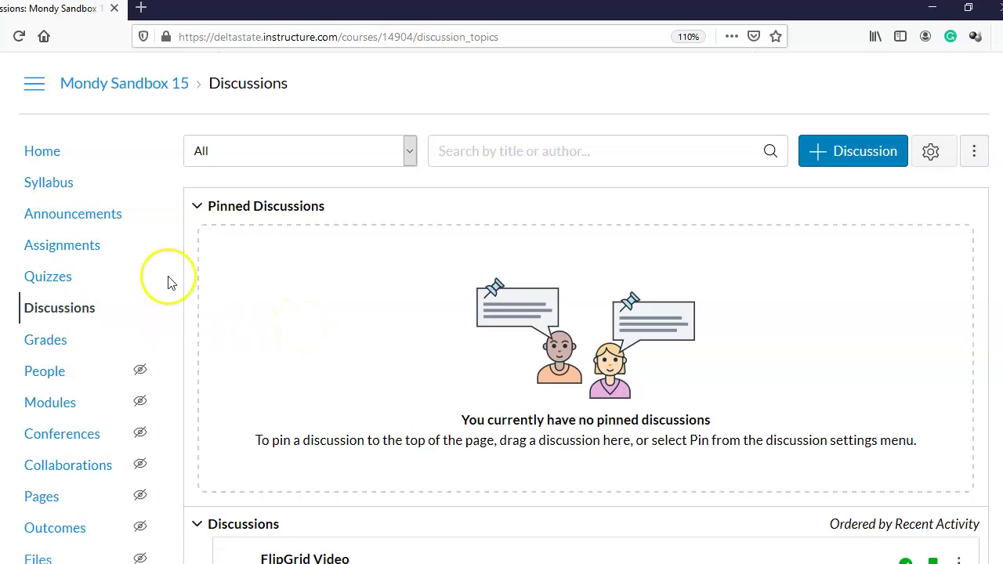
Step: Collapse the Pinned Discussions, Discussions and Closed for Comments sections of the Discussions page
{"action": "left_click", "coordinate": [202, 216]}
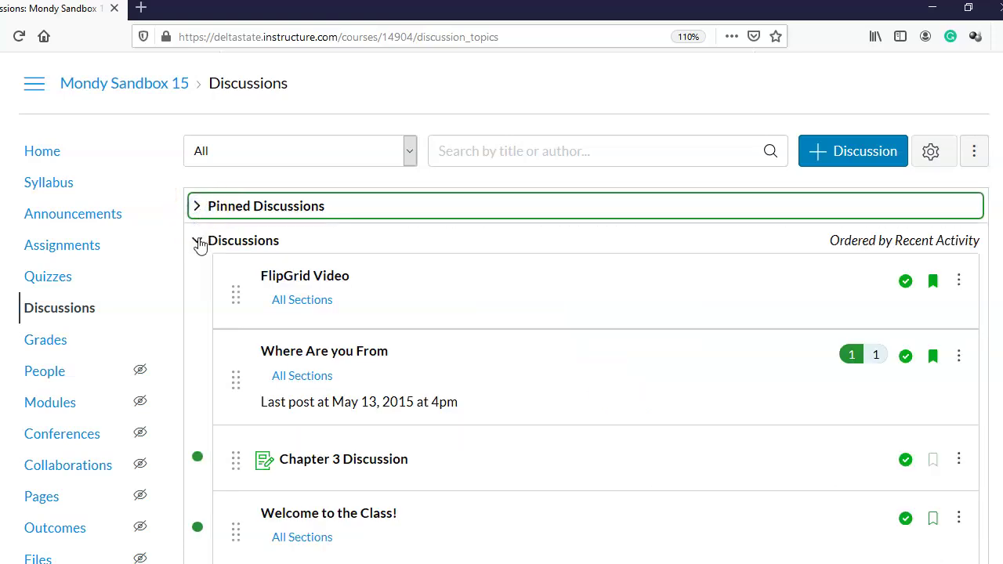
{"action": "left_click", "coordinate": [198, 243]}
{"action": "left_click", "coordinate": [202, 279]}
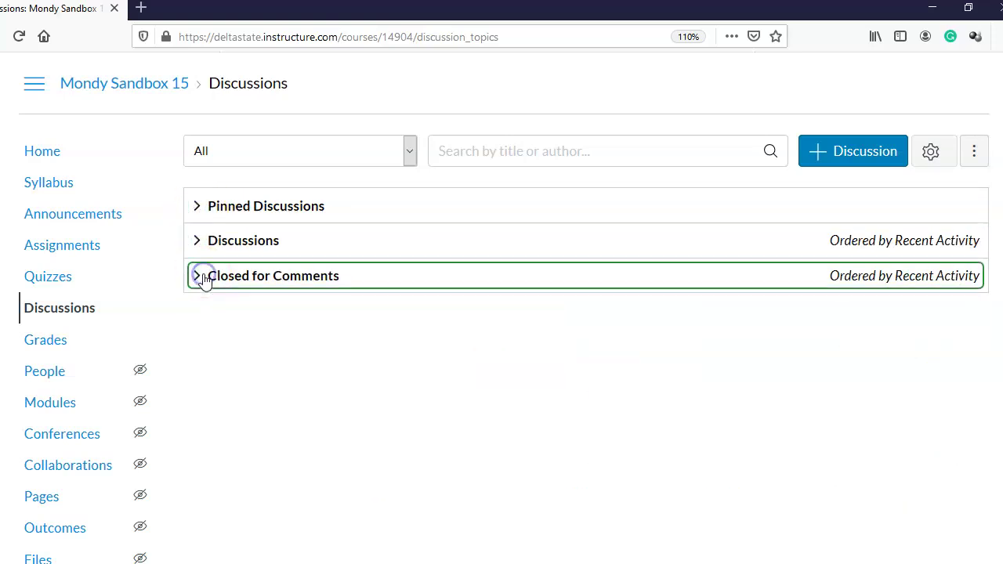
{"action": "scroll", "coordinate": [219, 316], "scroll_direction": "down", "scroll_amount": 1}
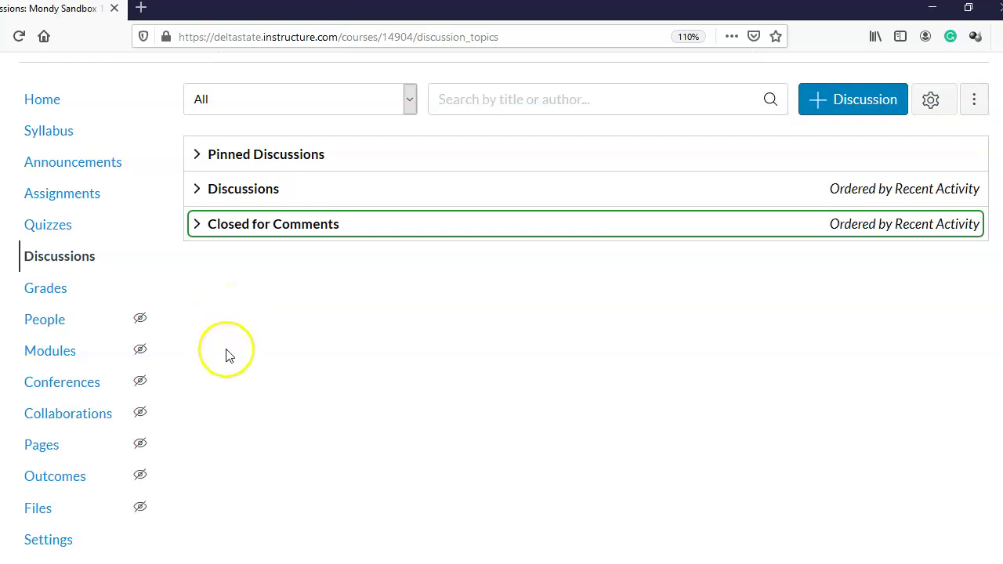